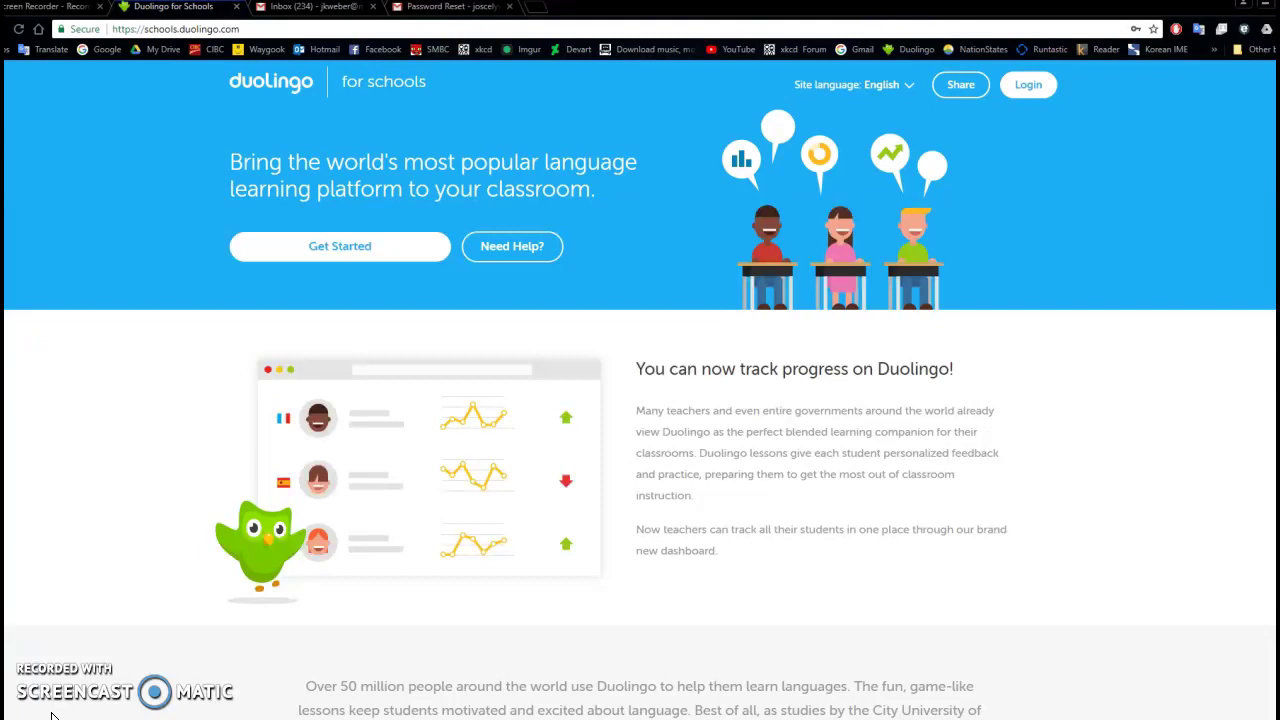
# Log in to Duolingo for Schools with the saved Duolingo account credentials.
pyautogui.click(186, 712)
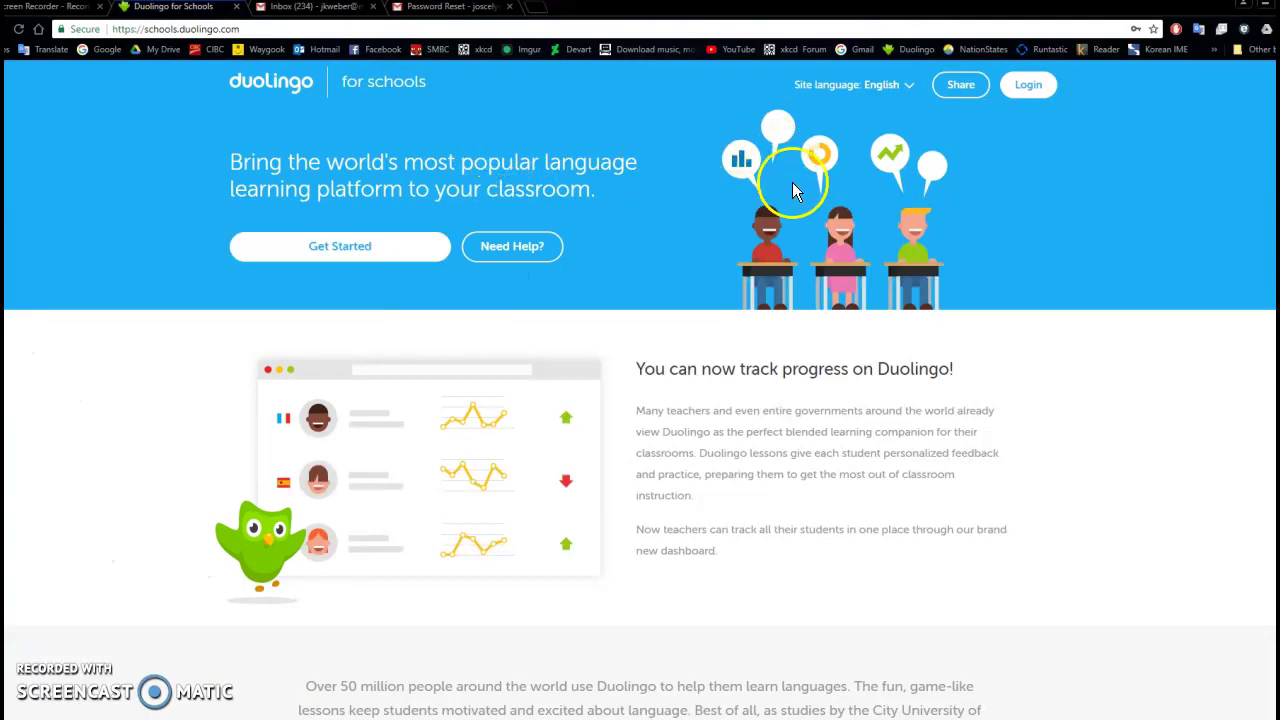
pyautogui.click(1030, 88)
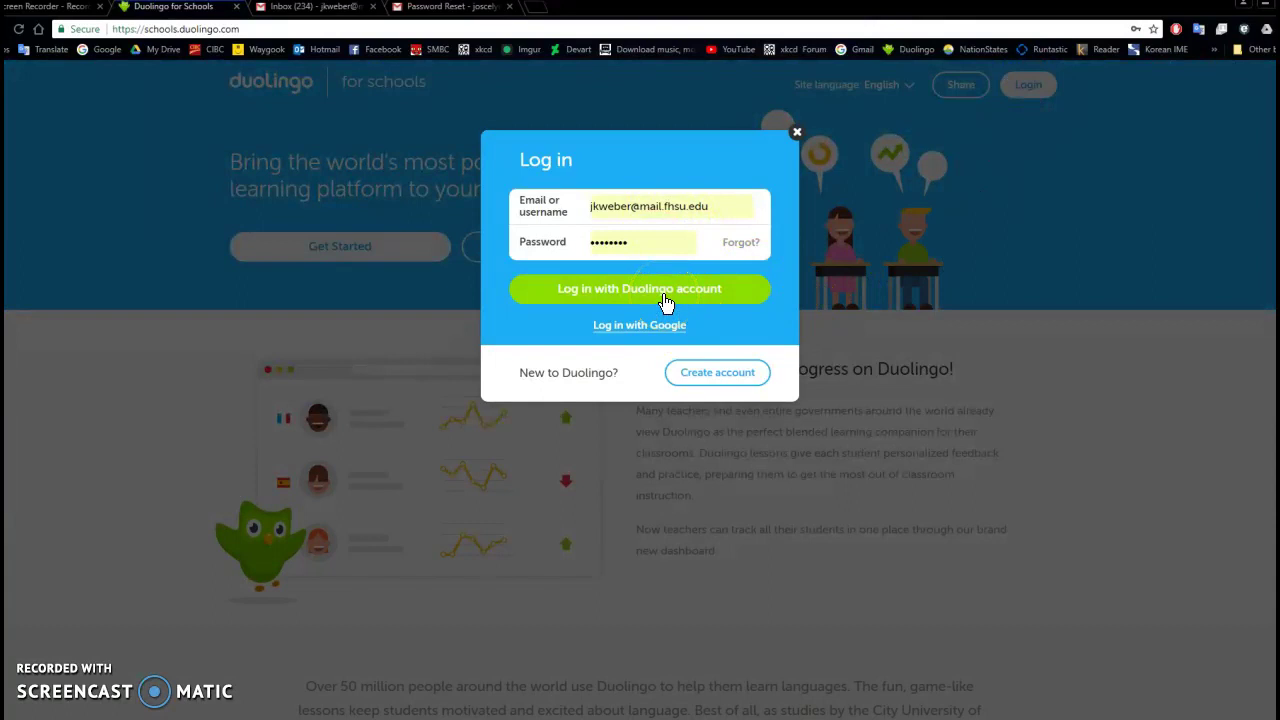
pyautogui.click(666, 300)
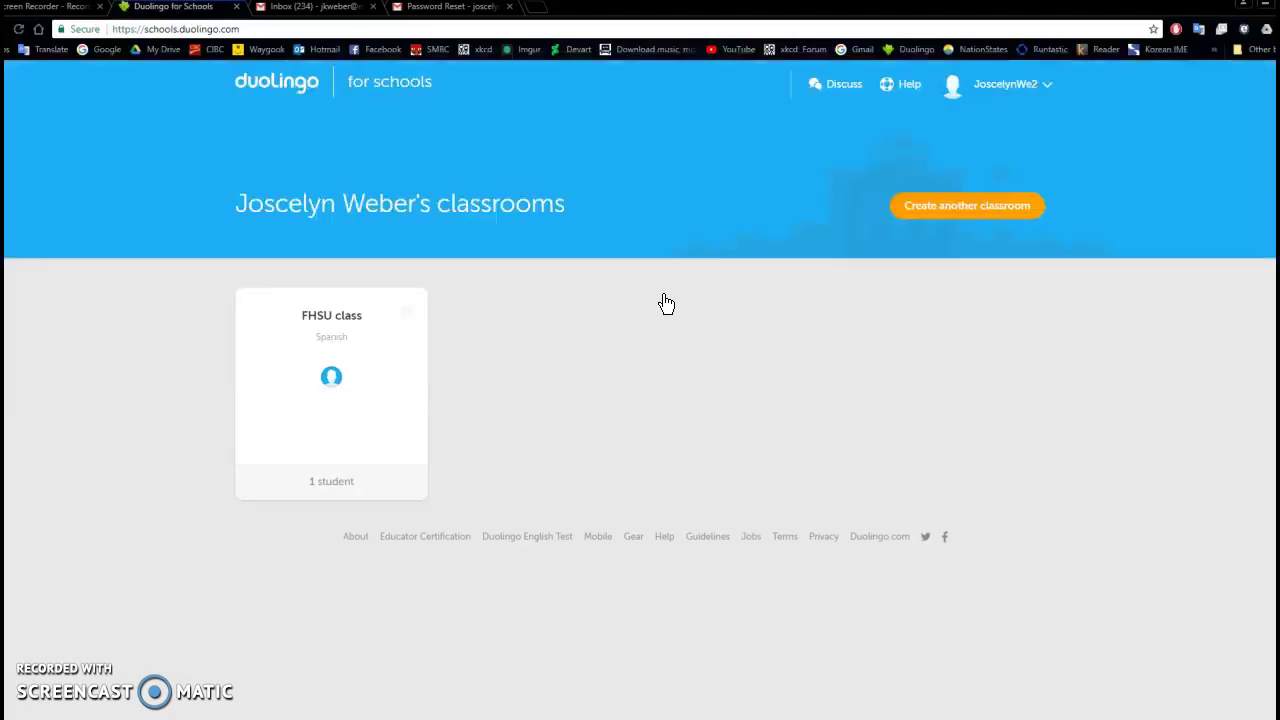
# Create another classroom named "fhsu 2" with Catalan as the language course and continue to the student invitation options.
pyautogui.click(985, 220)
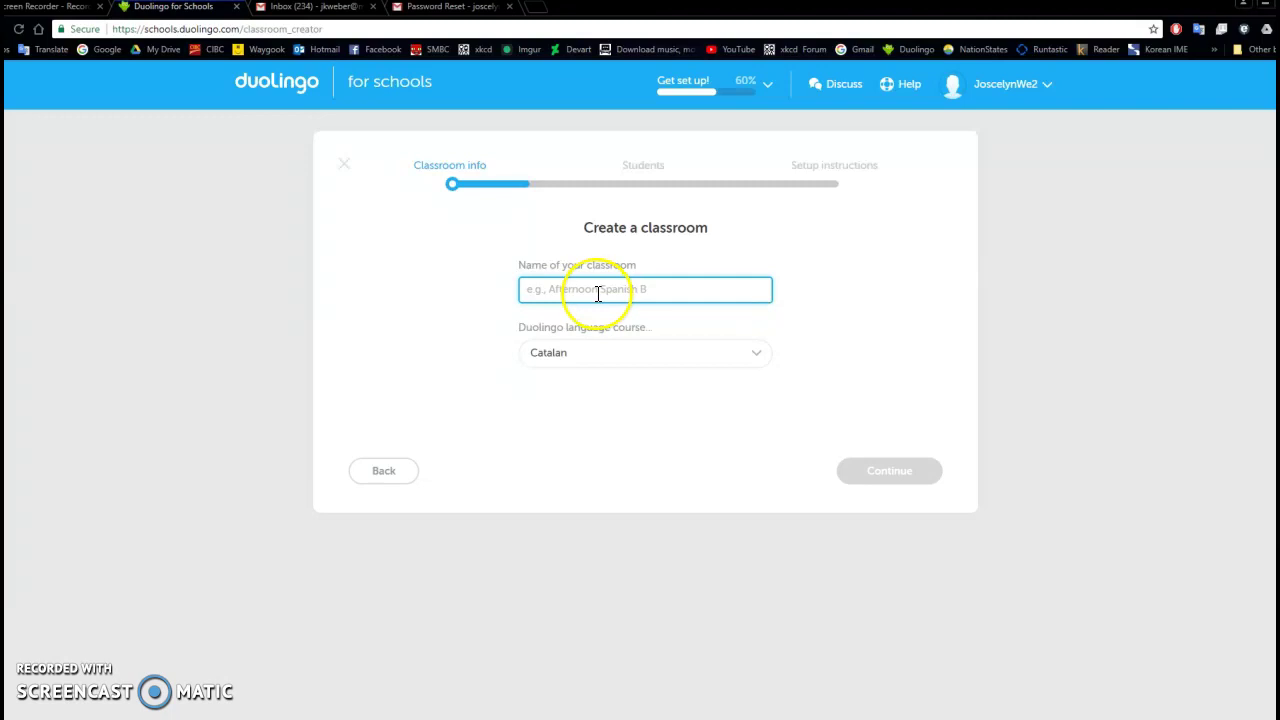
pyautogui.write('fhsu 2')
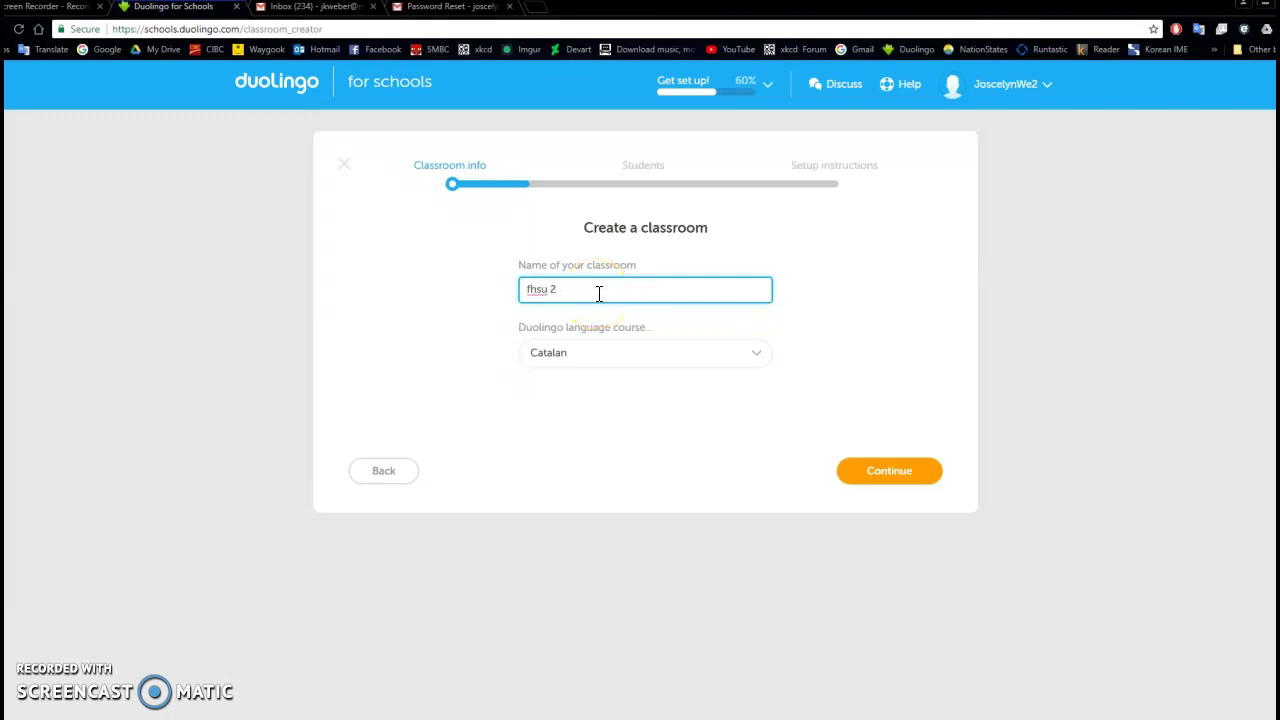
pyautogui.click(755, 353)
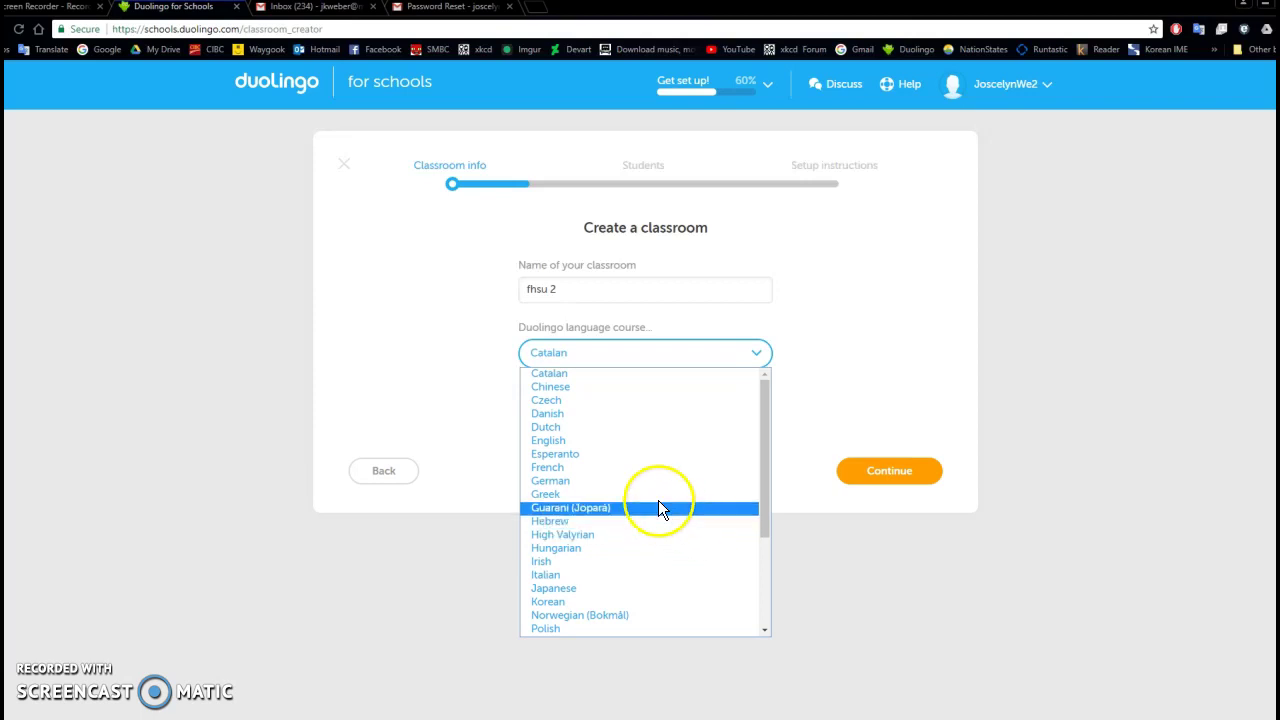
pyautogui.scroll(-3, 641, 495)
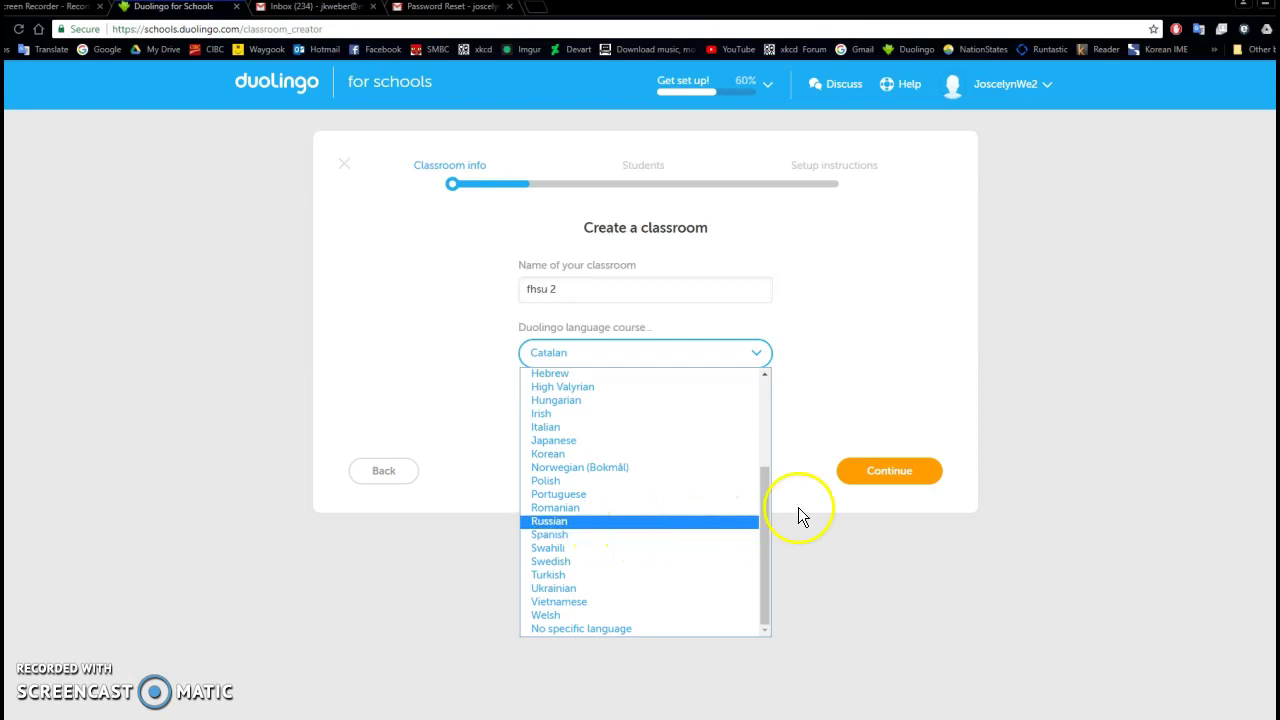
pyautogui.click(889, 478)
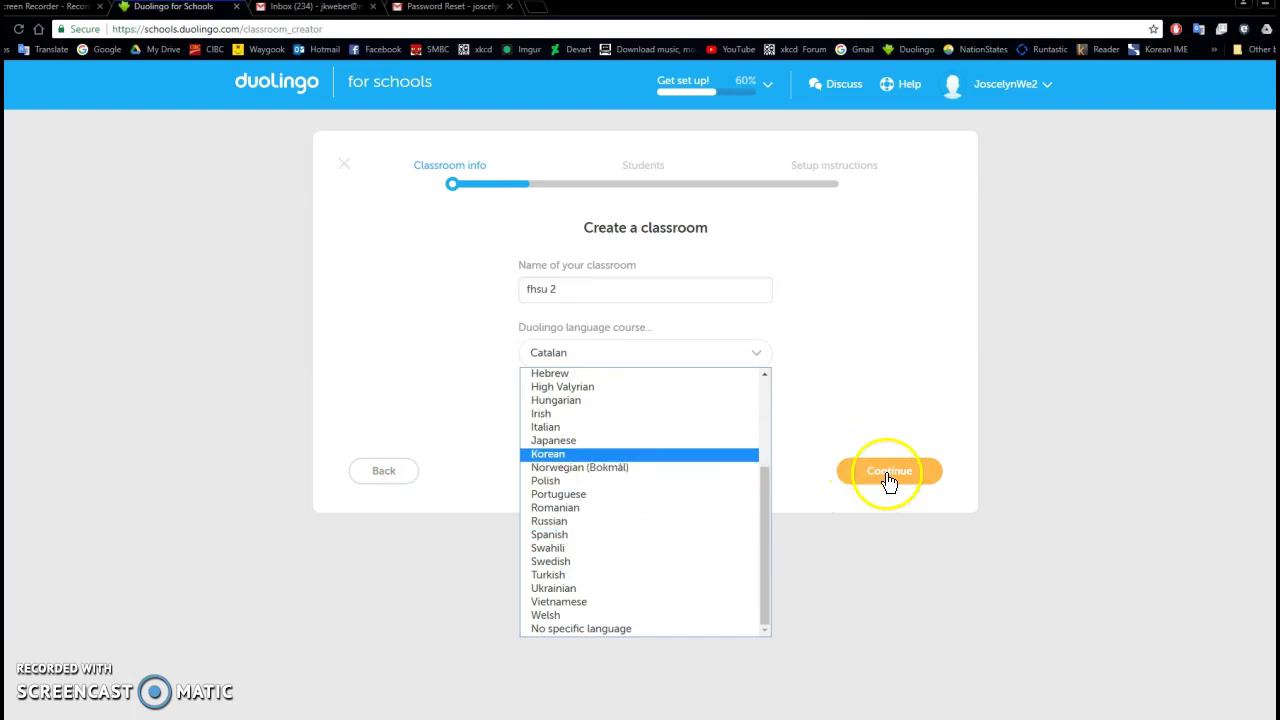
pyautogui.click(889, 478)
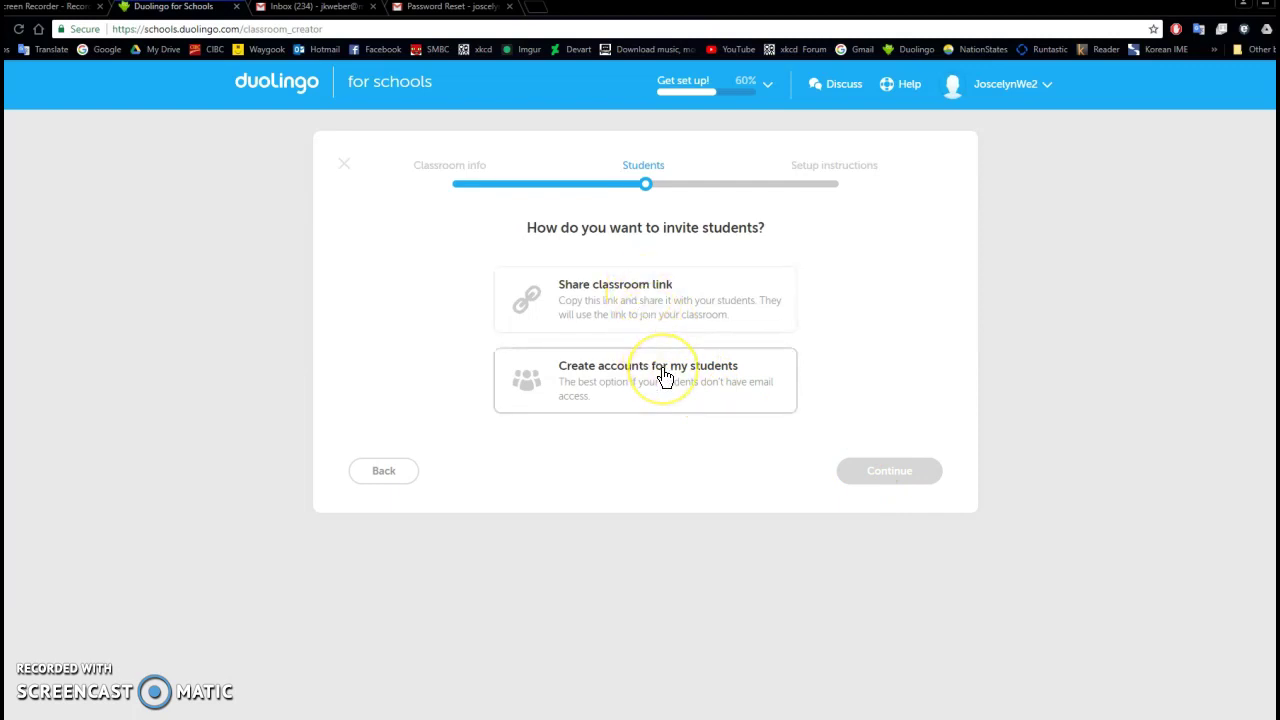
# Choose sharing a classroom link as the way to invite students and copy the invitation link.
pyautogui.click(623, 397)
pyautogui.click(650, 400)
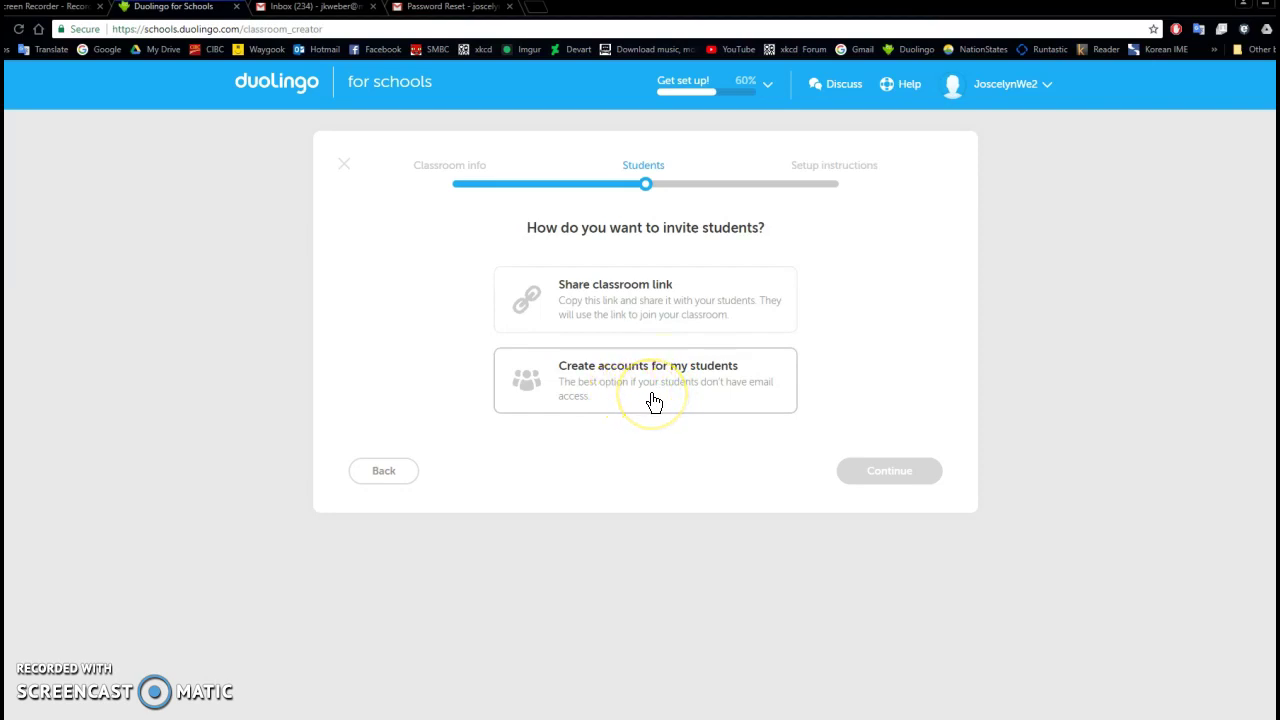
pyautogui.click(618, 313)
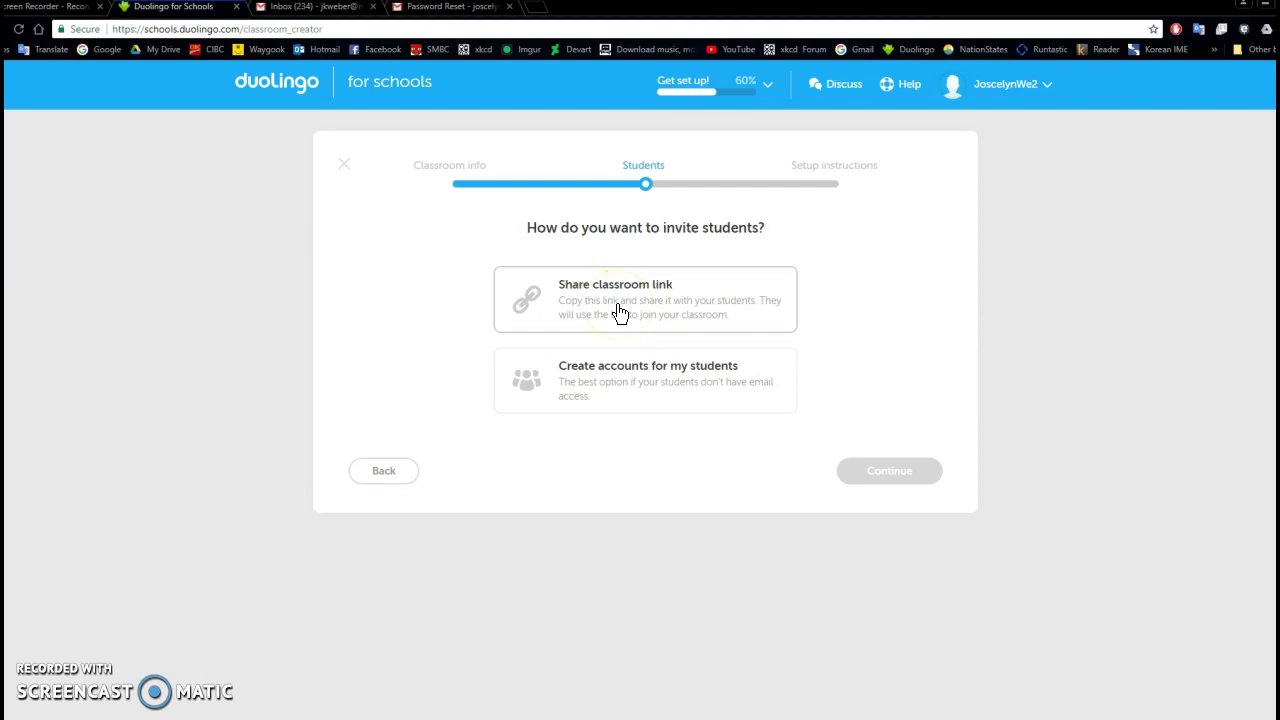
pyautogui.click(618, 313)
pyautogui.click(864, 423)
pyautogui.click(900, 463)
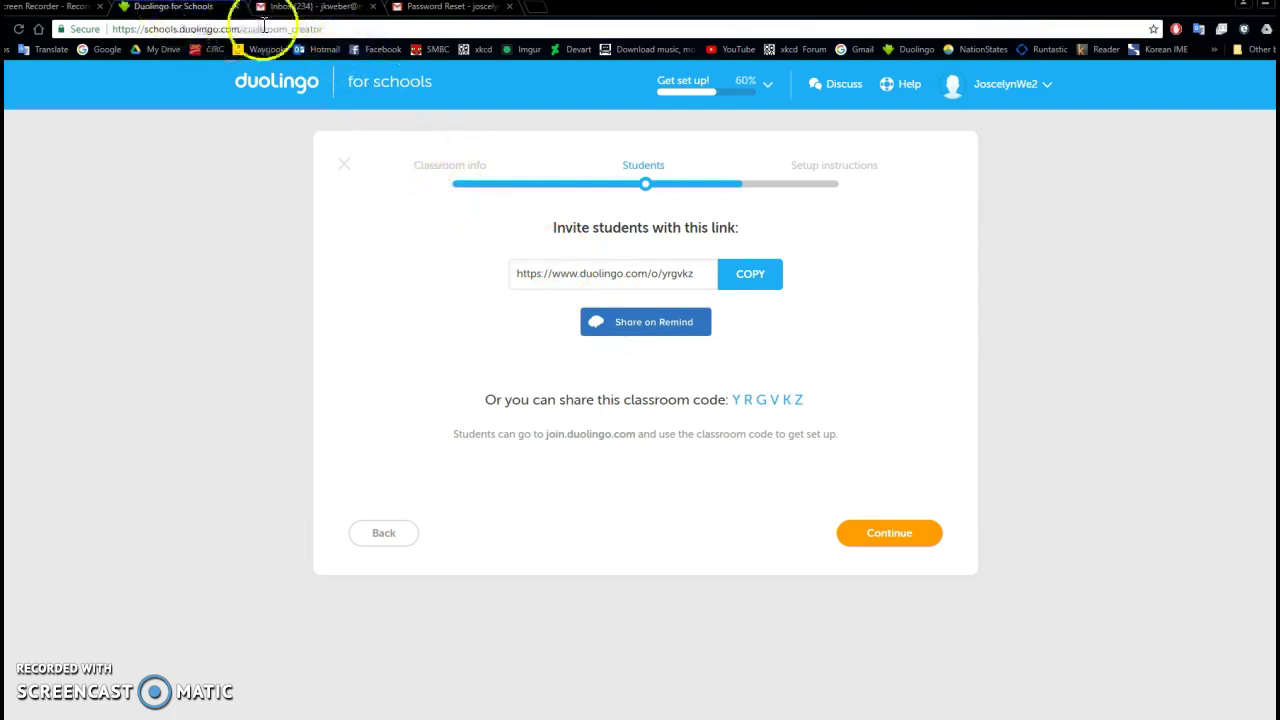
pyautogui.click(750, 273)
# Back out of the classroom setup to return to the list of classrooms.
pyautogui.click(391, 535)
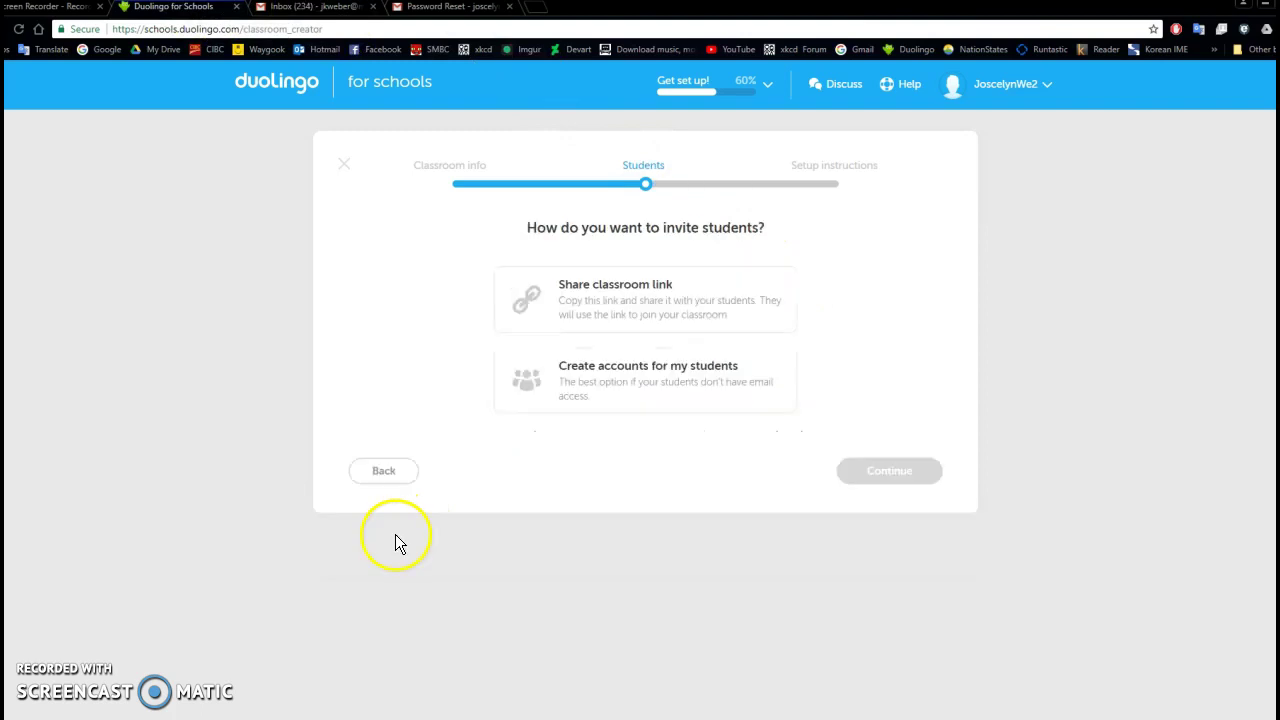
pyautogui.click(385, 473)
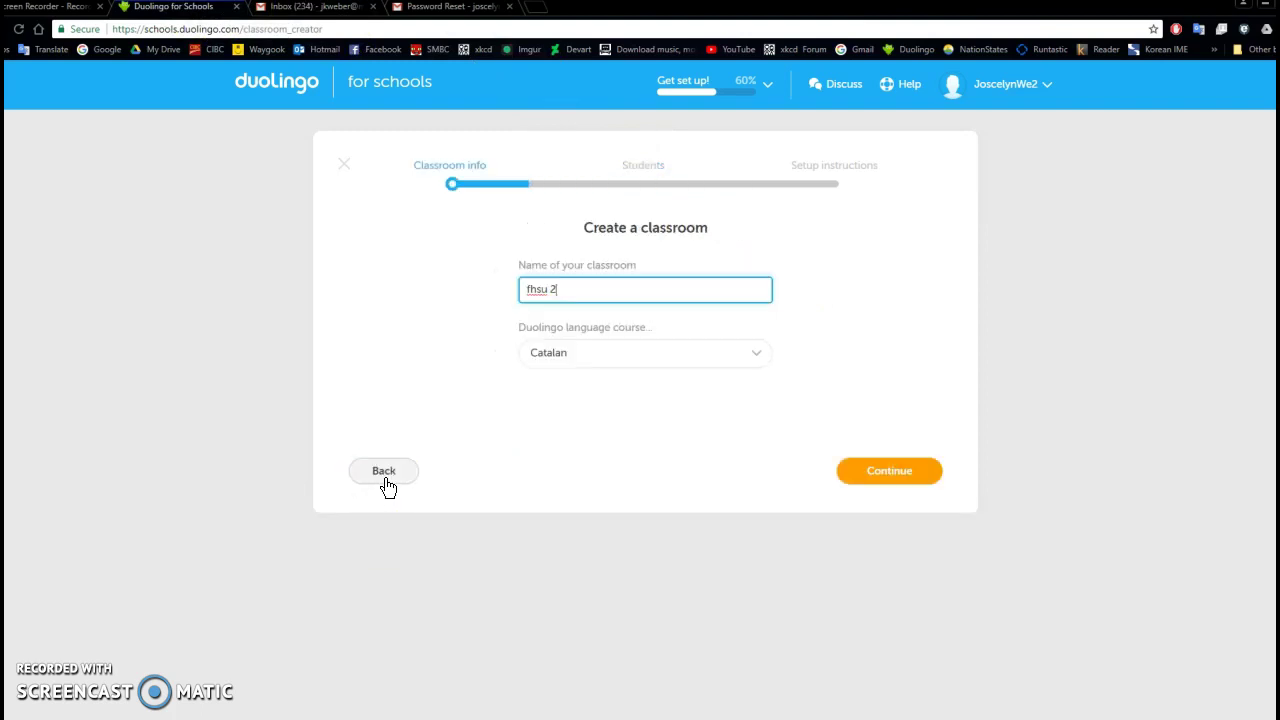
pyautogui.click(387, 486)
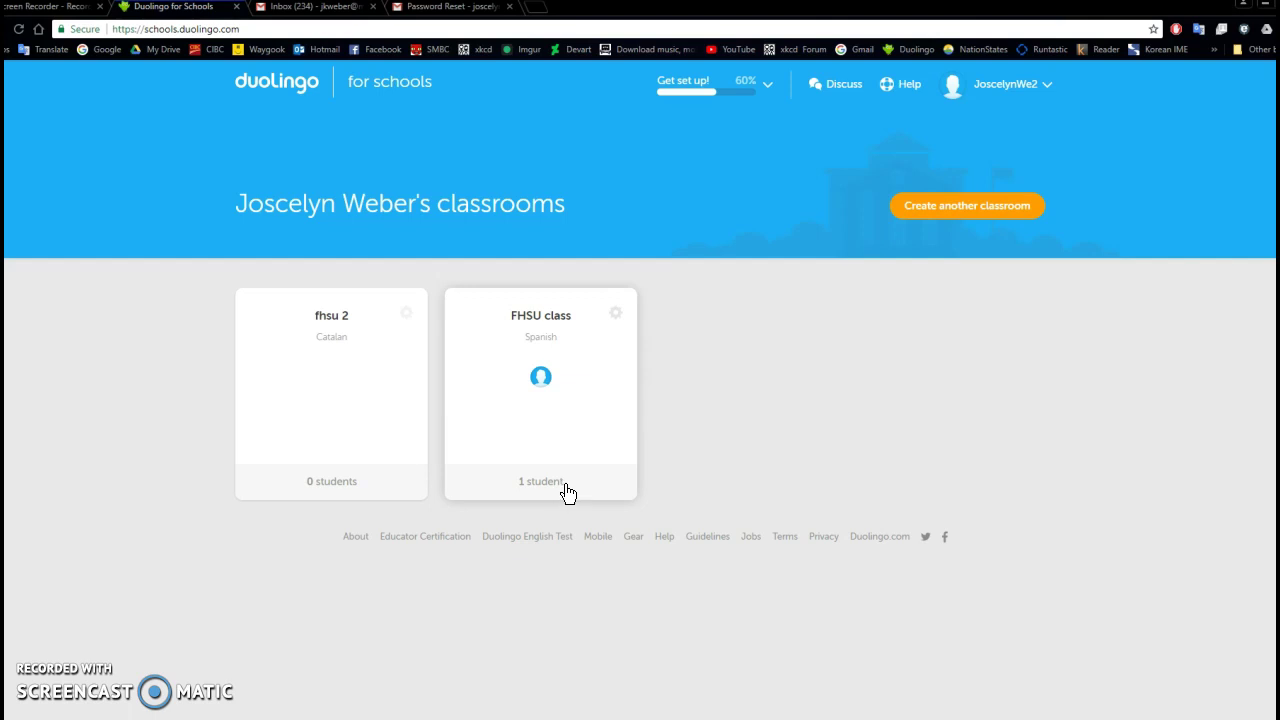
# Open the FHSU class classroom to show its student list.
pyautogui.click(567, 491)
pyautogui.click(553, 388)
pyautogui.click(538, 326)
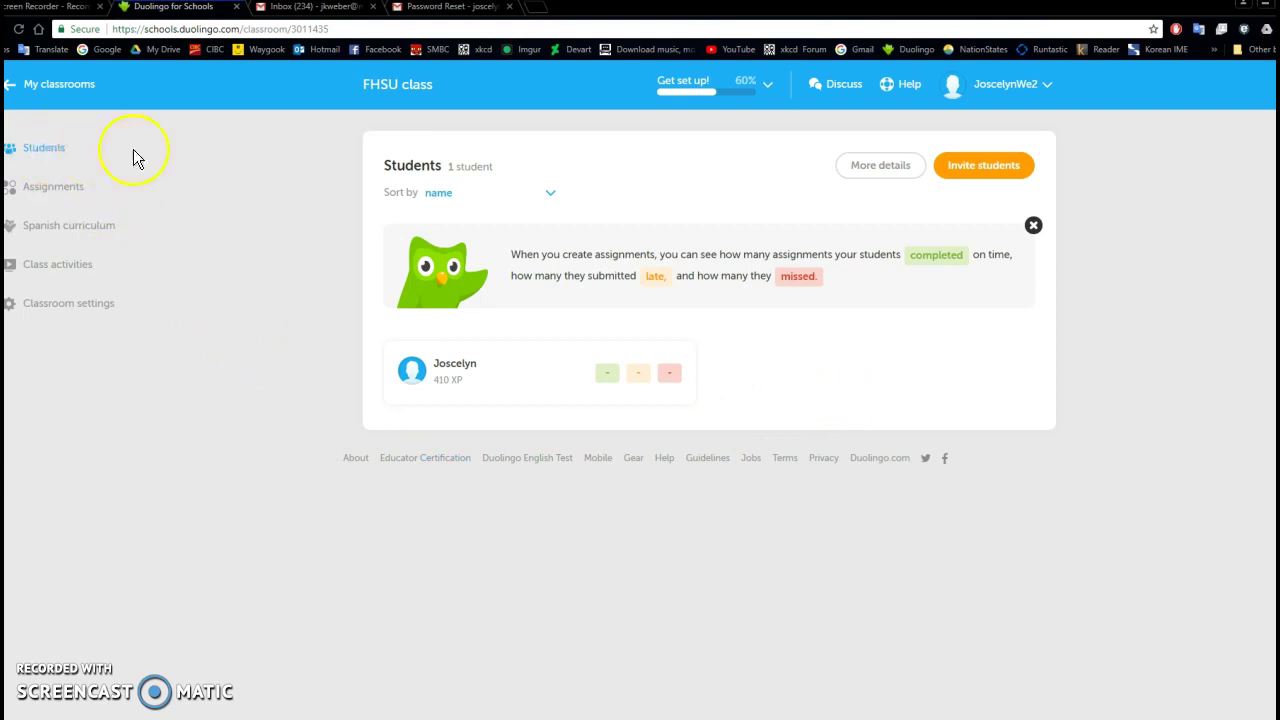
# Open the enrolled student's page, look through the all-time activity log and close it.
pyautogui.moveTo(605, 378)
pyautogui.click(450, 367)
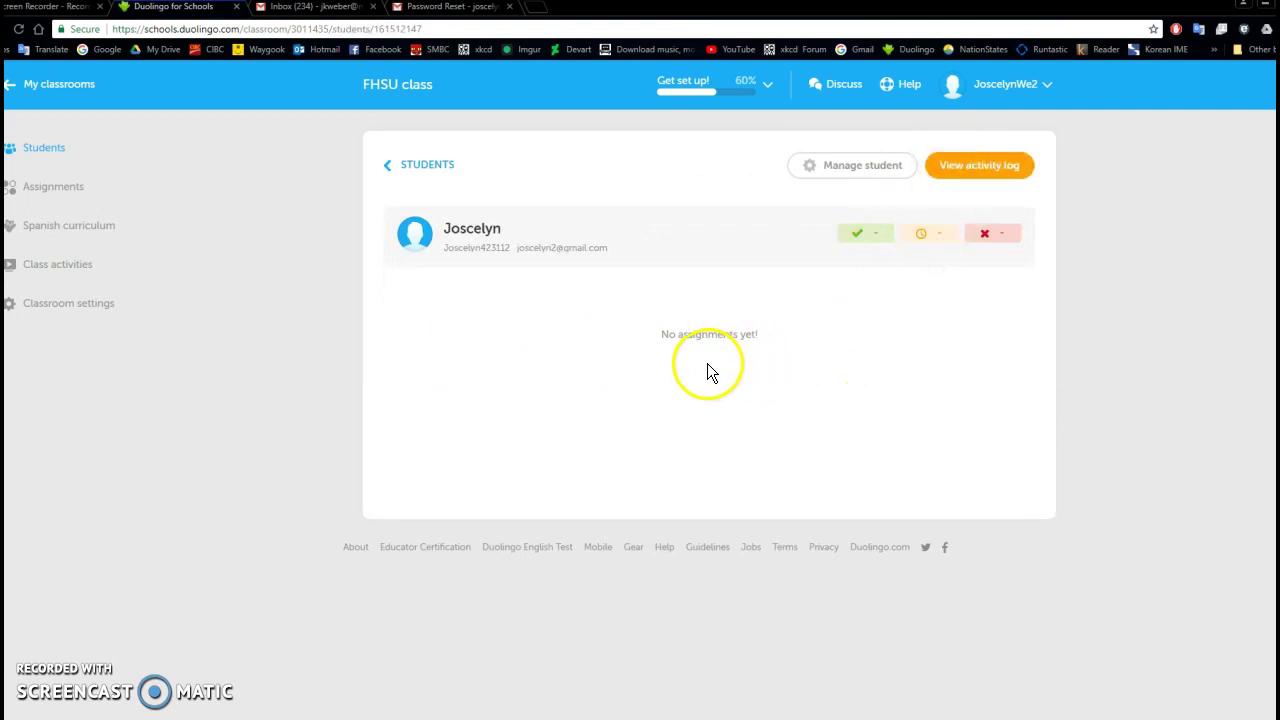
pyautogui.scroll(-3, 570, 350)
pyautogui.scroll(-5, 572, 348)
pyautogui.scroll(-5, 570, 341)
pyautogui.scroll(10, 571, 345)
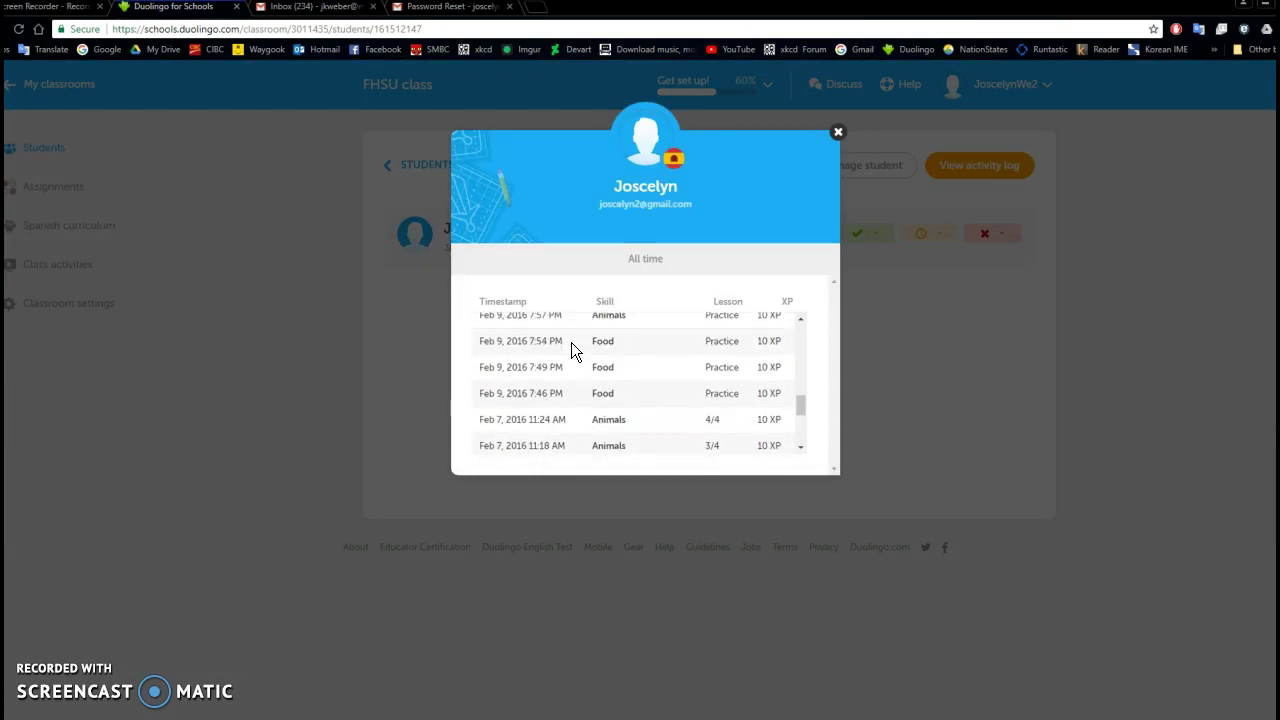
pyautogui.click(838, 132)
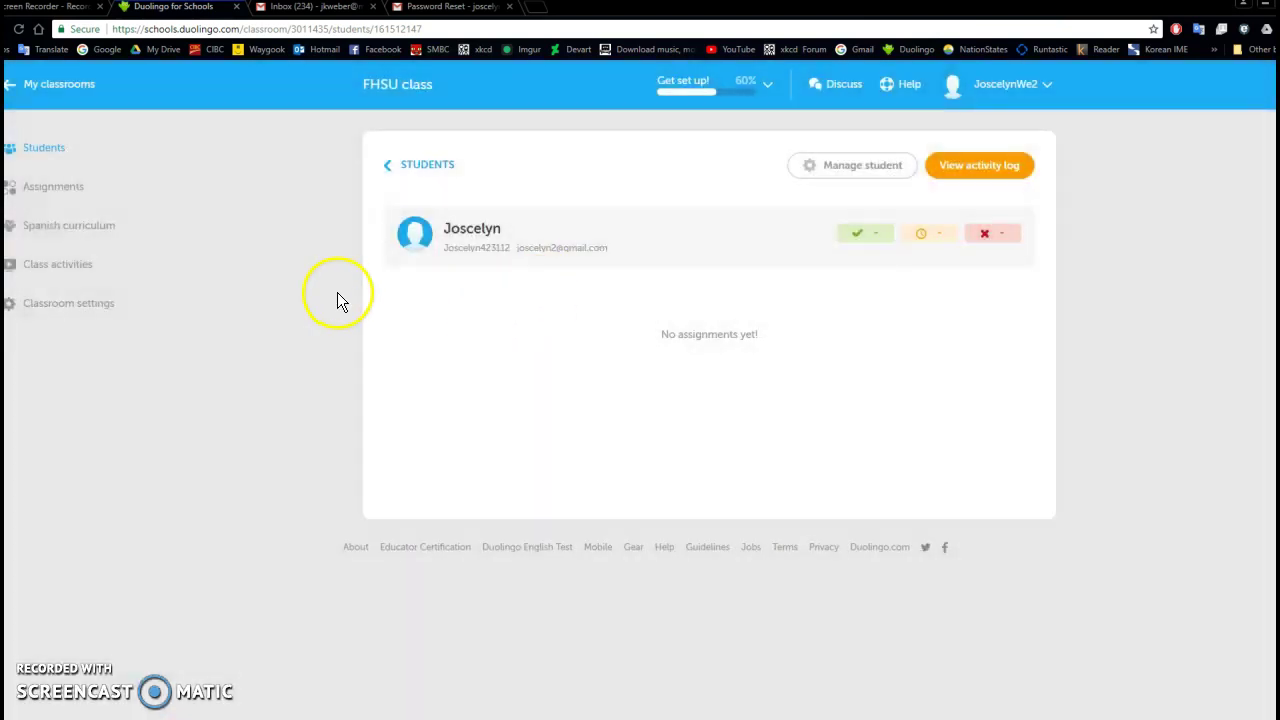
# Examine the class's Spanish curriculum, looking through the Basics 1, Common Phrases and Basics 2 skills.
pyautogui.click(66, 232)
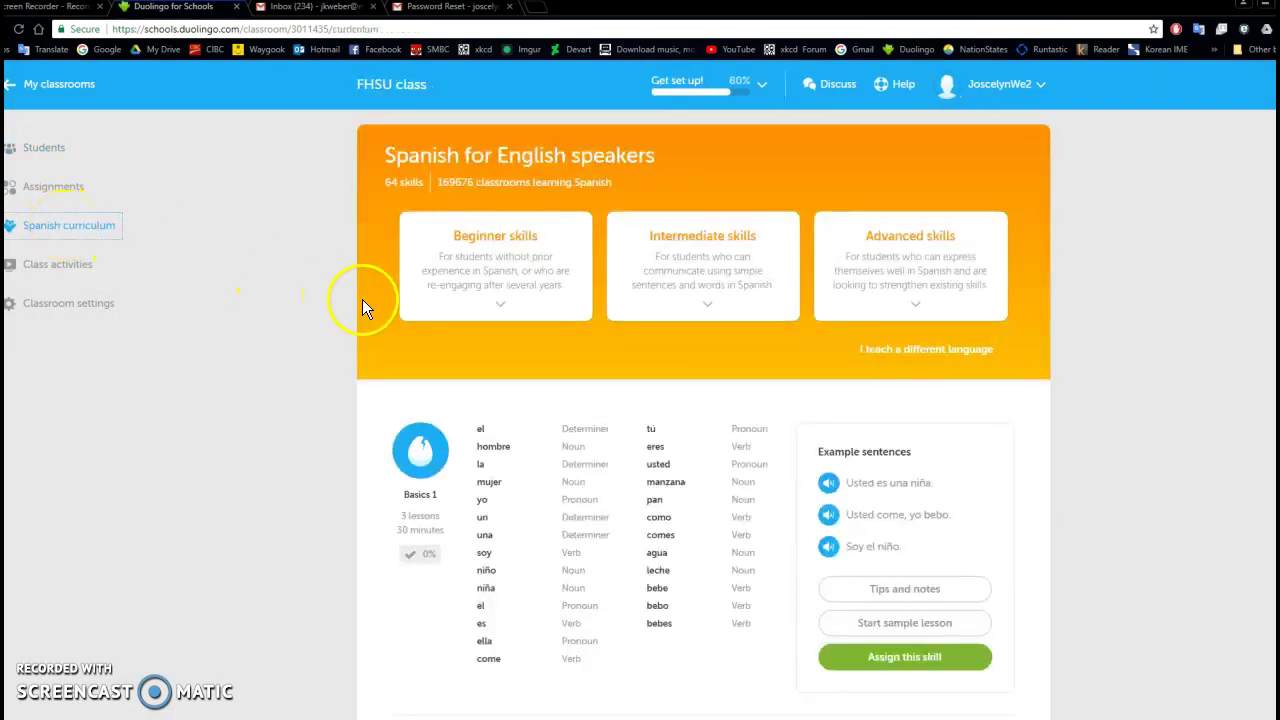
pyautogui.scroll(-1, 363, 299)
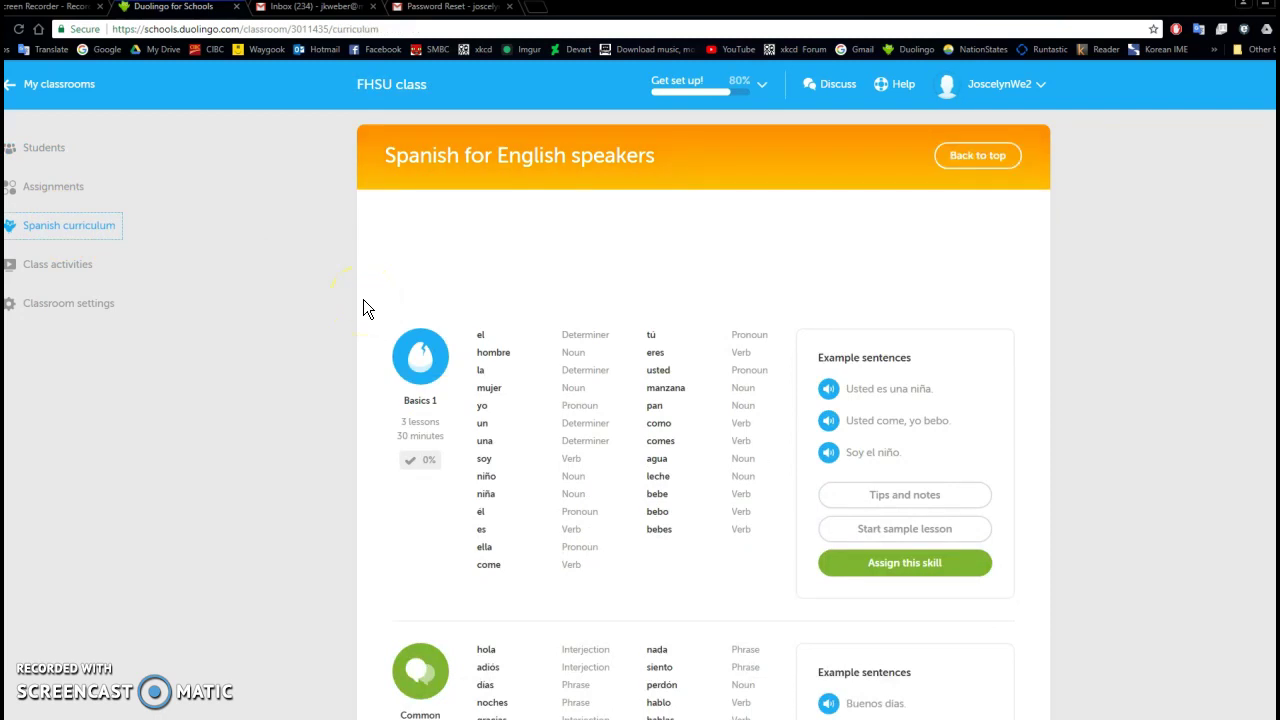
pyautogui.scroll(-3, 363, 299)
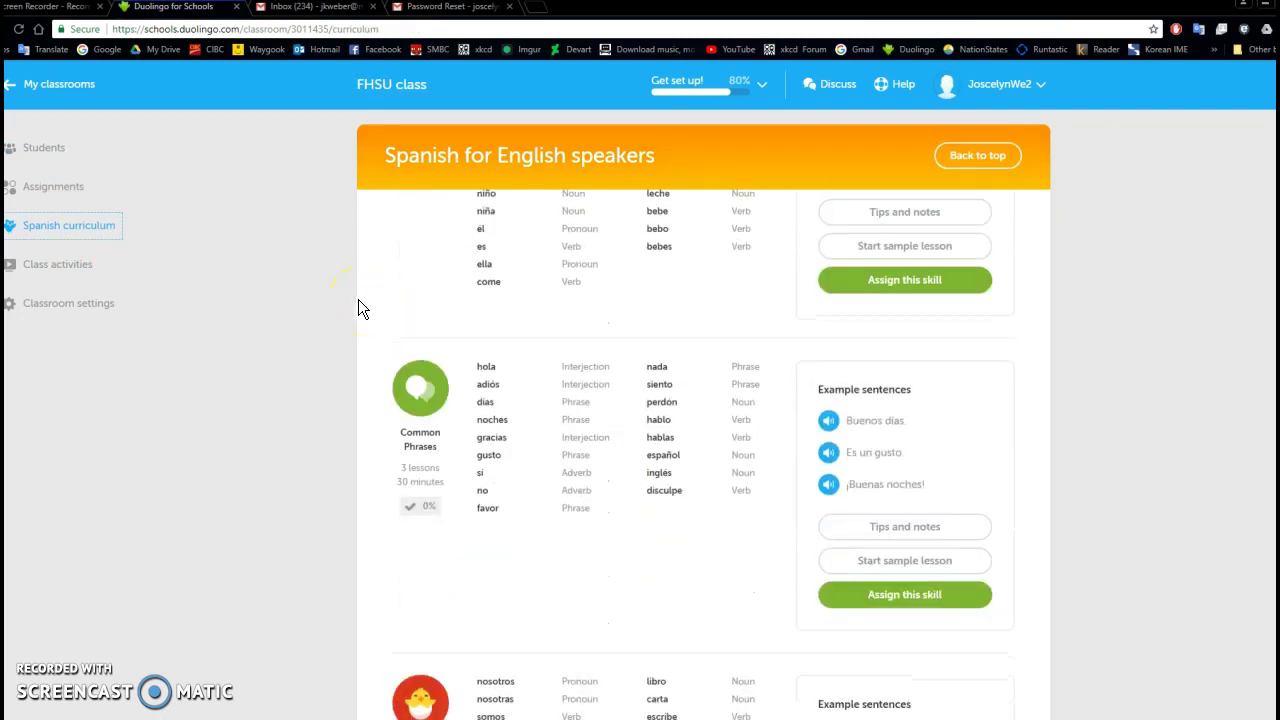
pyautogui.scroll(-5, 363, 299)
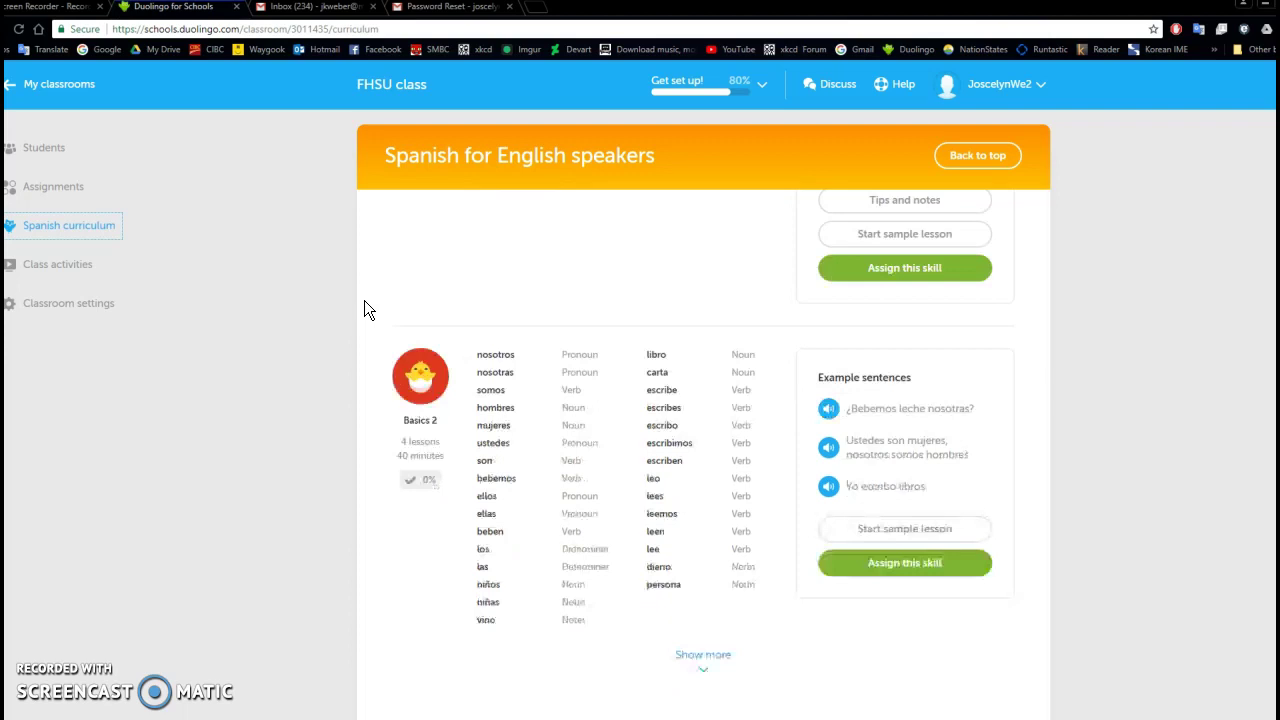
pyautogui.scroll(10, 364, 300)
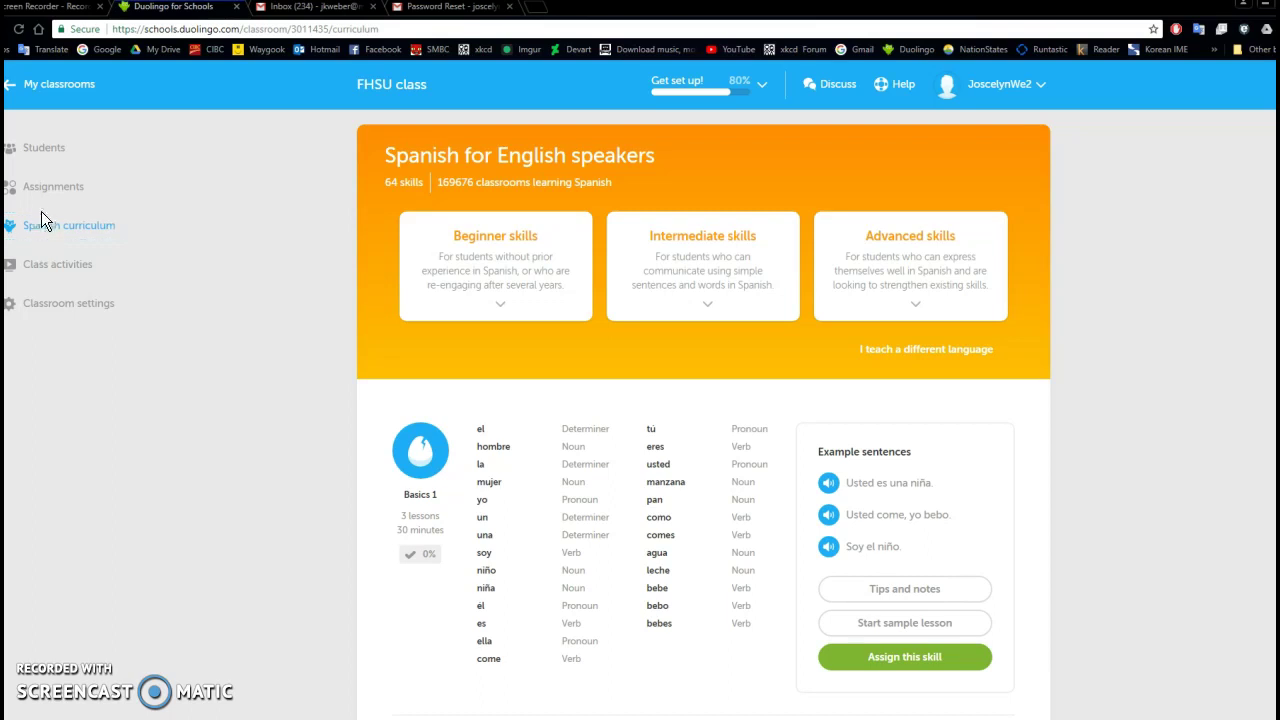
# Start a new Collect points assignment for the FHSU class with a goal of 50 XP.
pyautogui.click(45, 197)
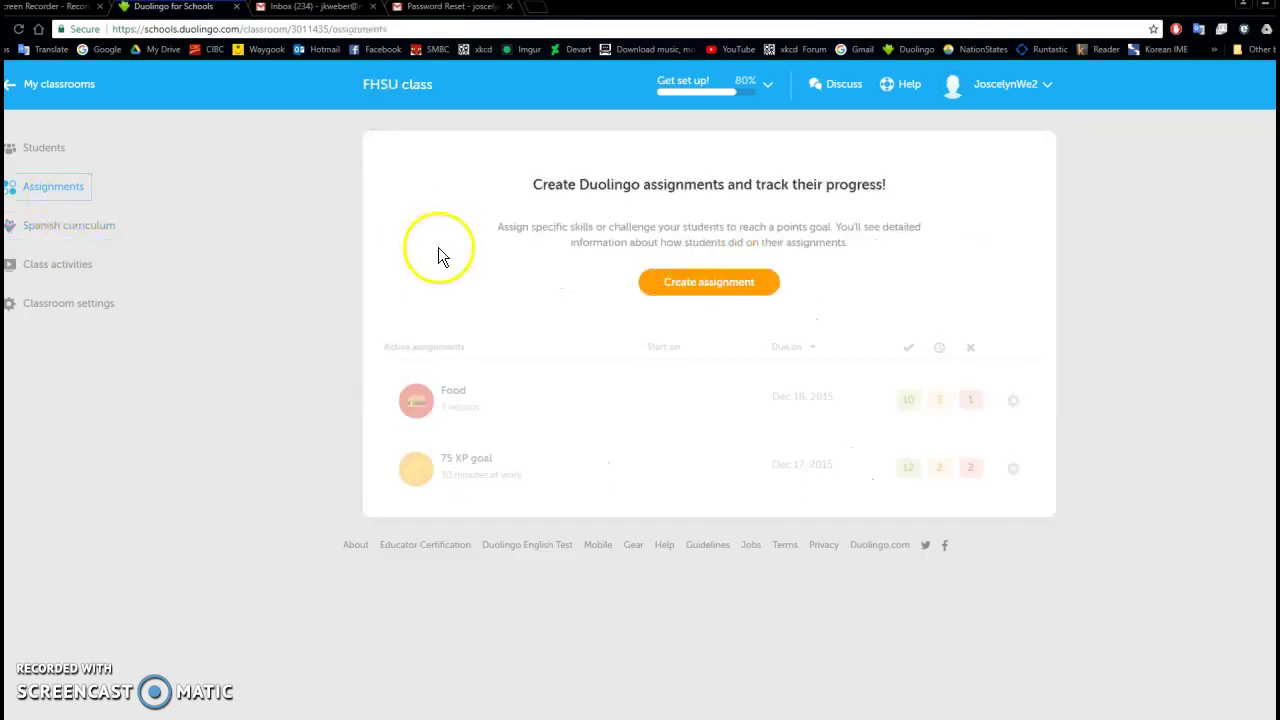
pyautogui.click(738, 287)
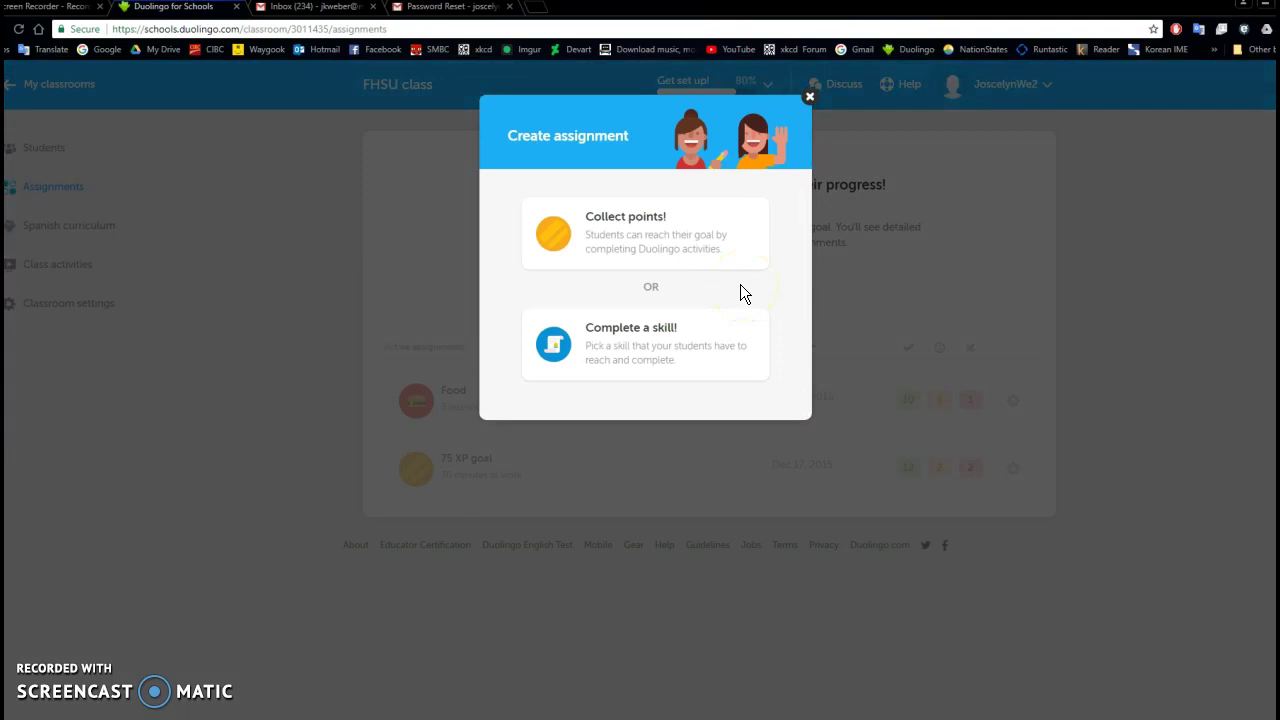
pyautogui.click(650, 250)
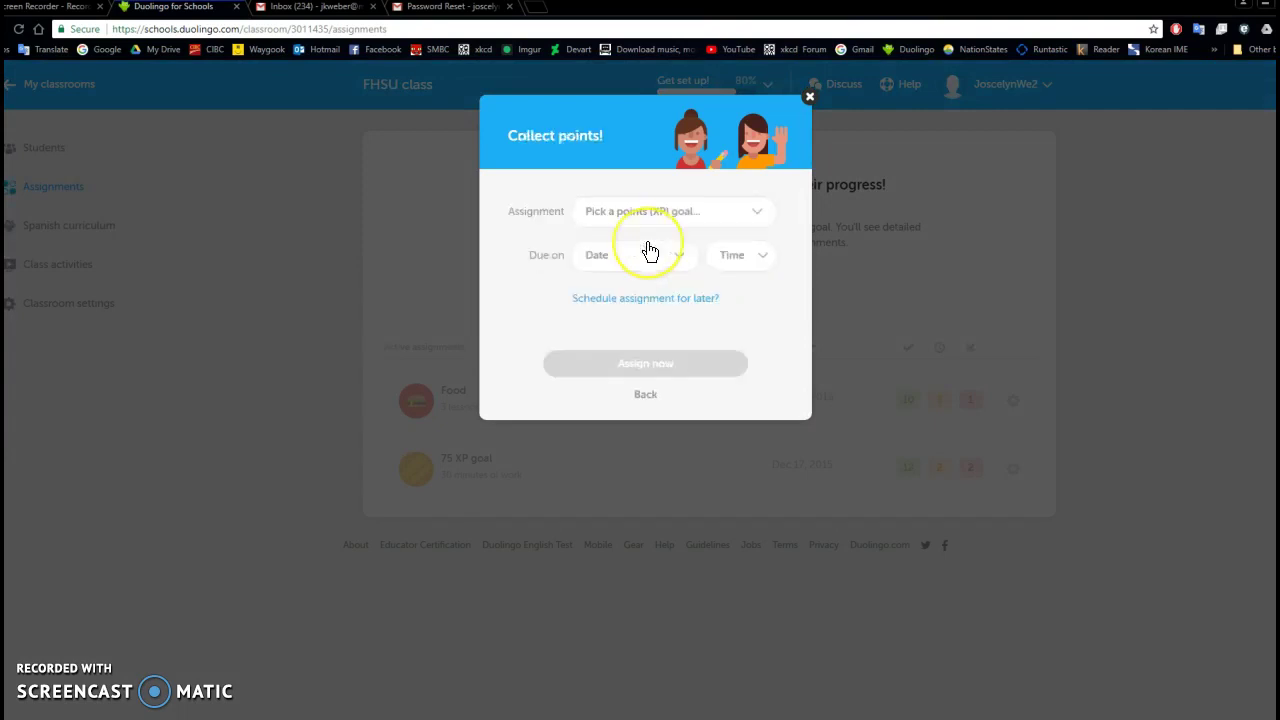
pyautogui.click(755, 220)
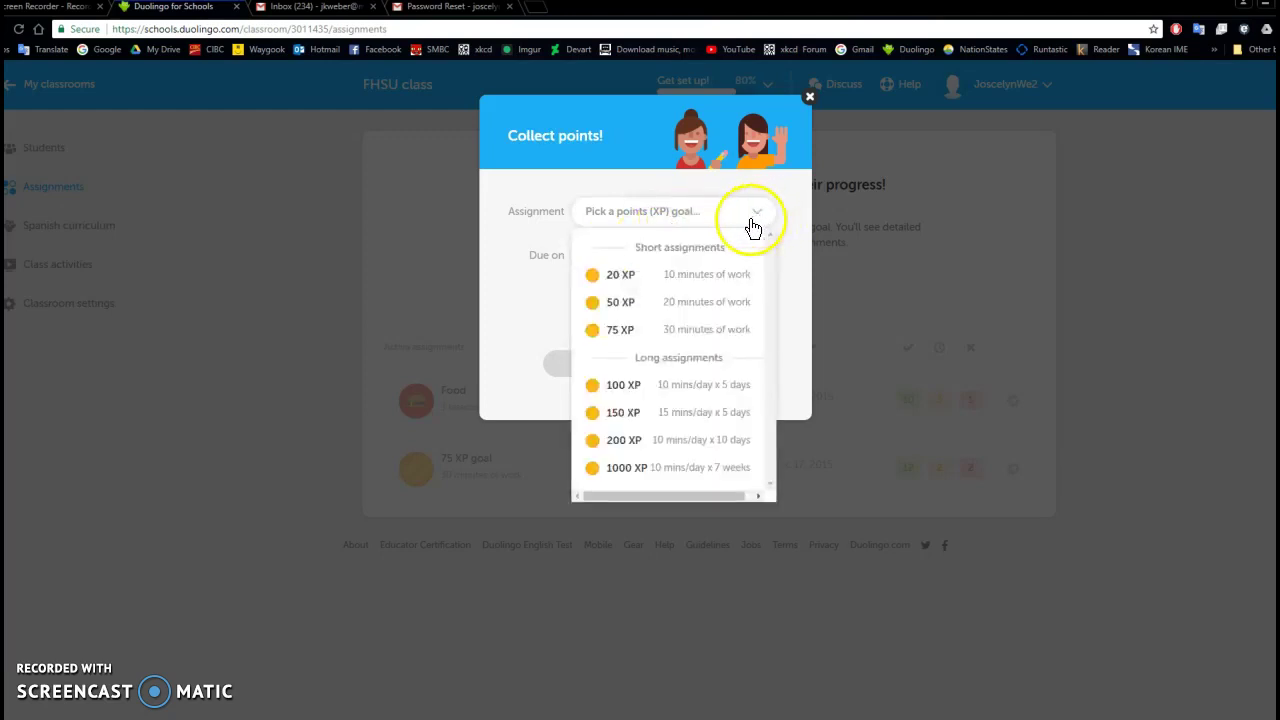
pyautogui.click(677, 302)
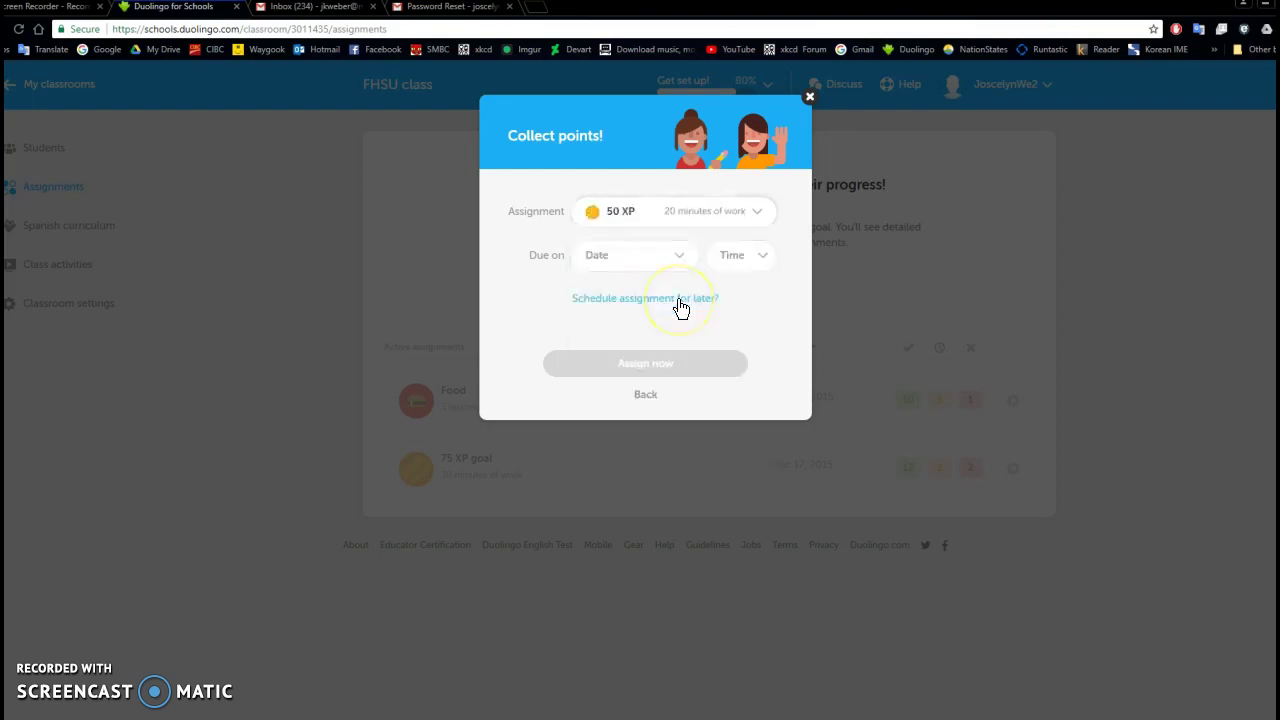
# Make the assignment due on Nov 29, 2017 at 12am, assign it now and dismiss the confirmation.
pyautogui.click(676, 259)
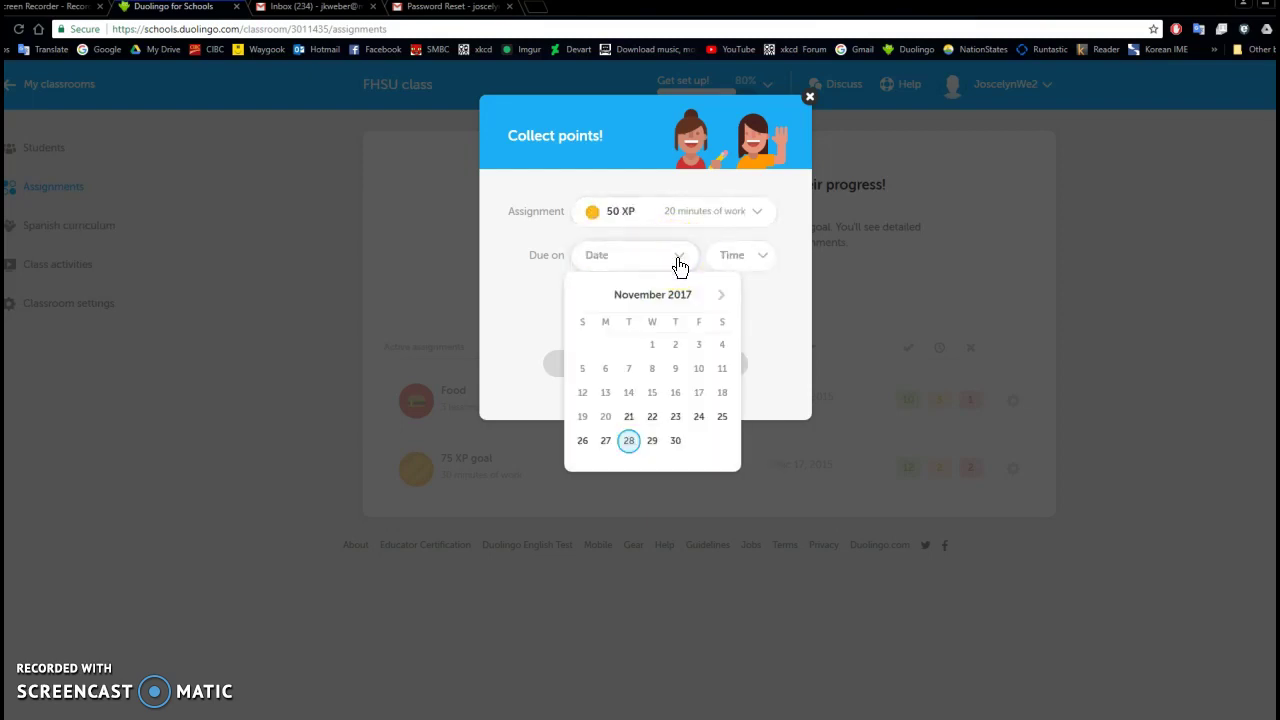
pyautogui.click(651, 442)
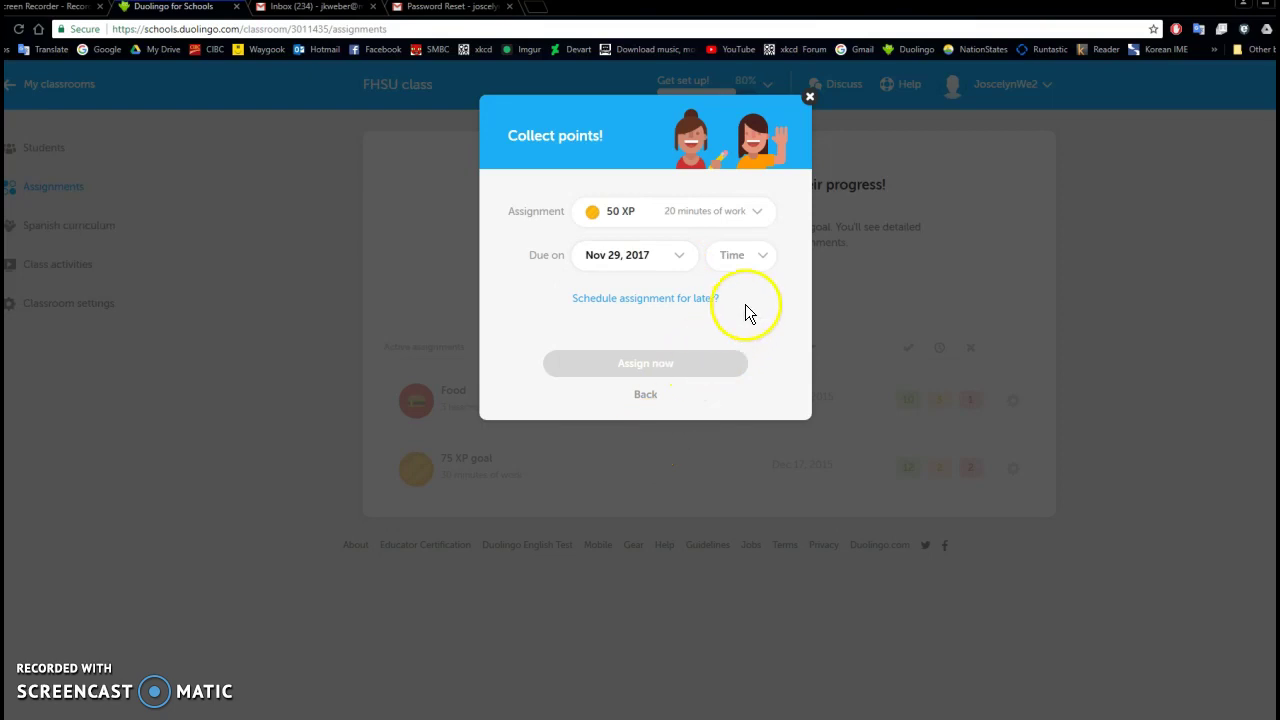
pyautogui.click(757, 264)
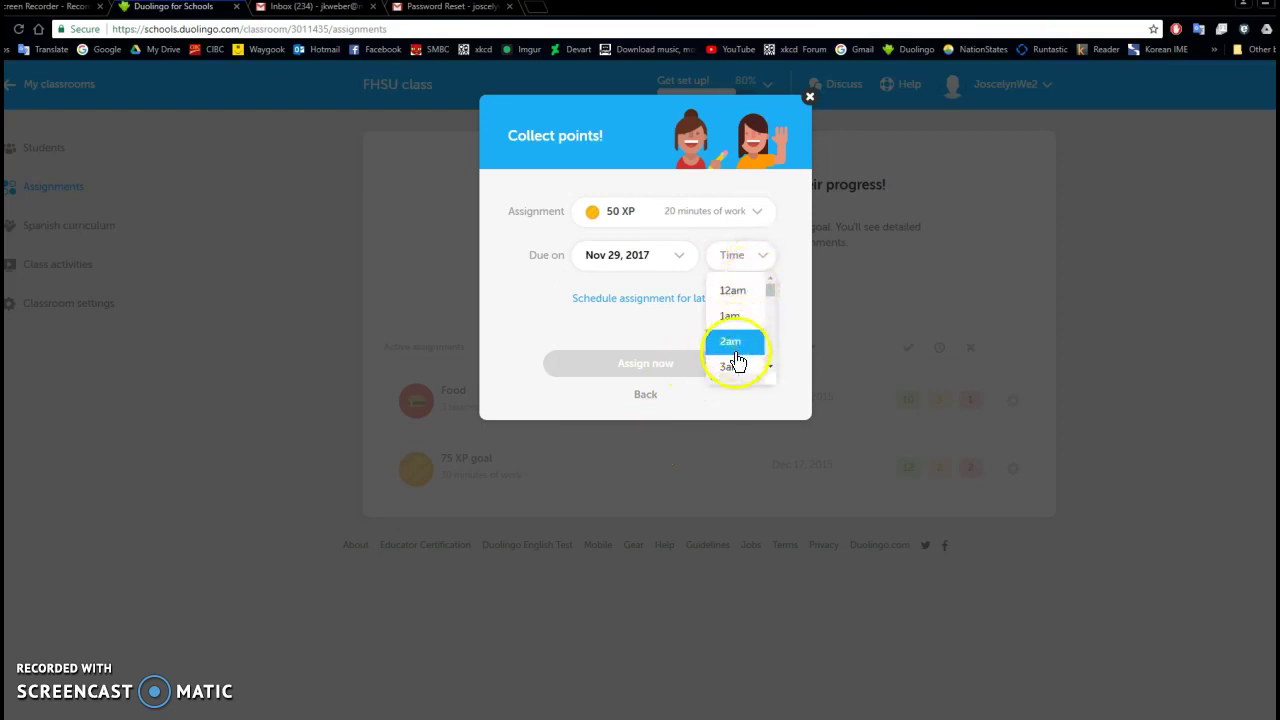
pyautogui.click(733, 292)
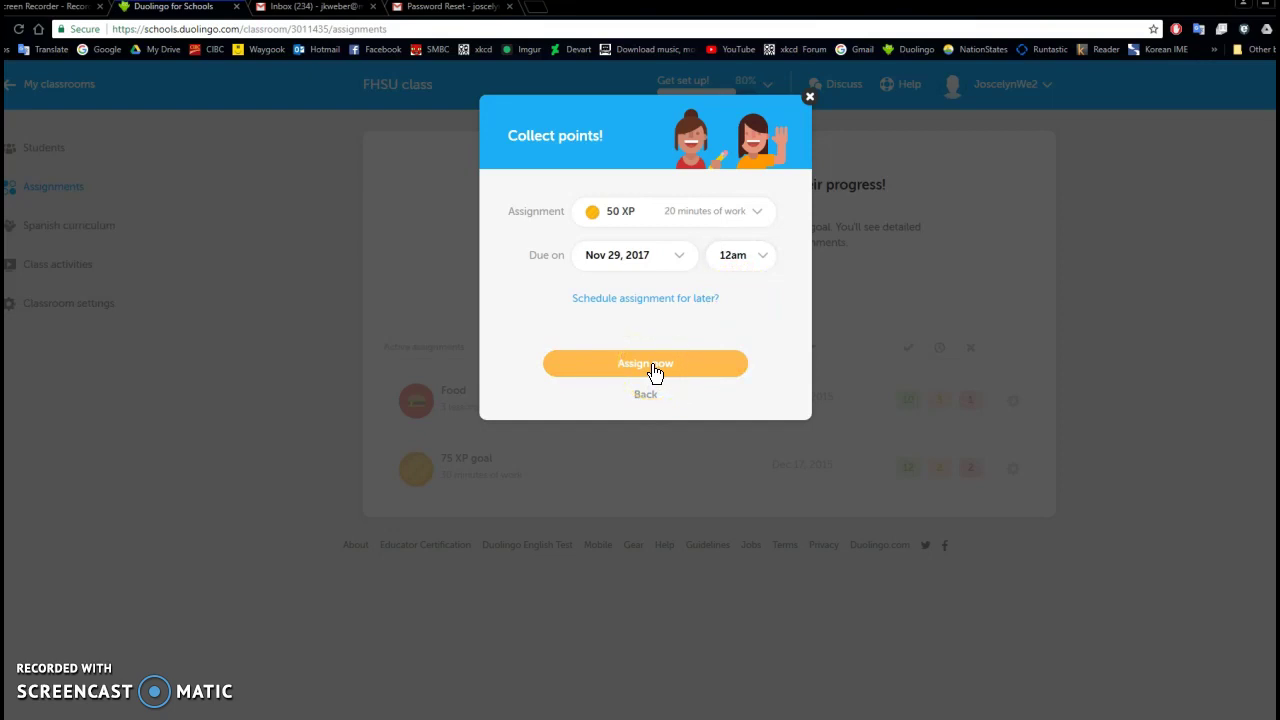
pyautogui.click(650, 365)
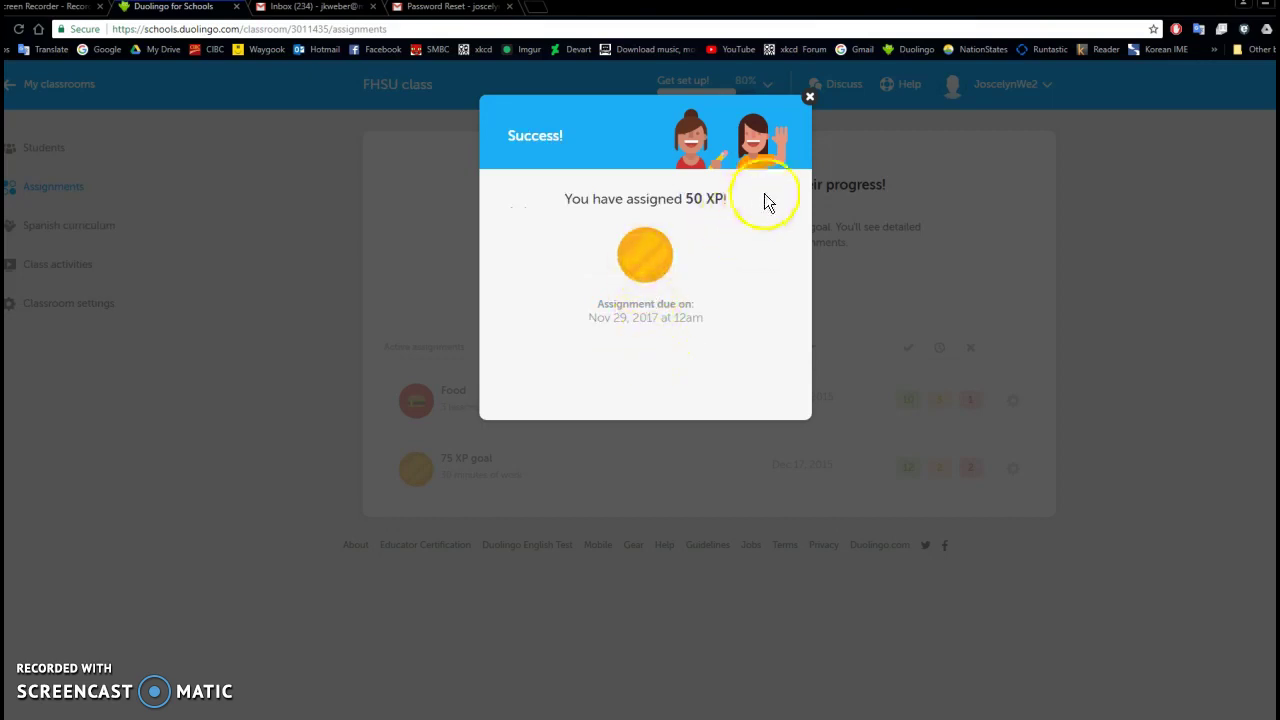
pyautogui.click(810, 99)
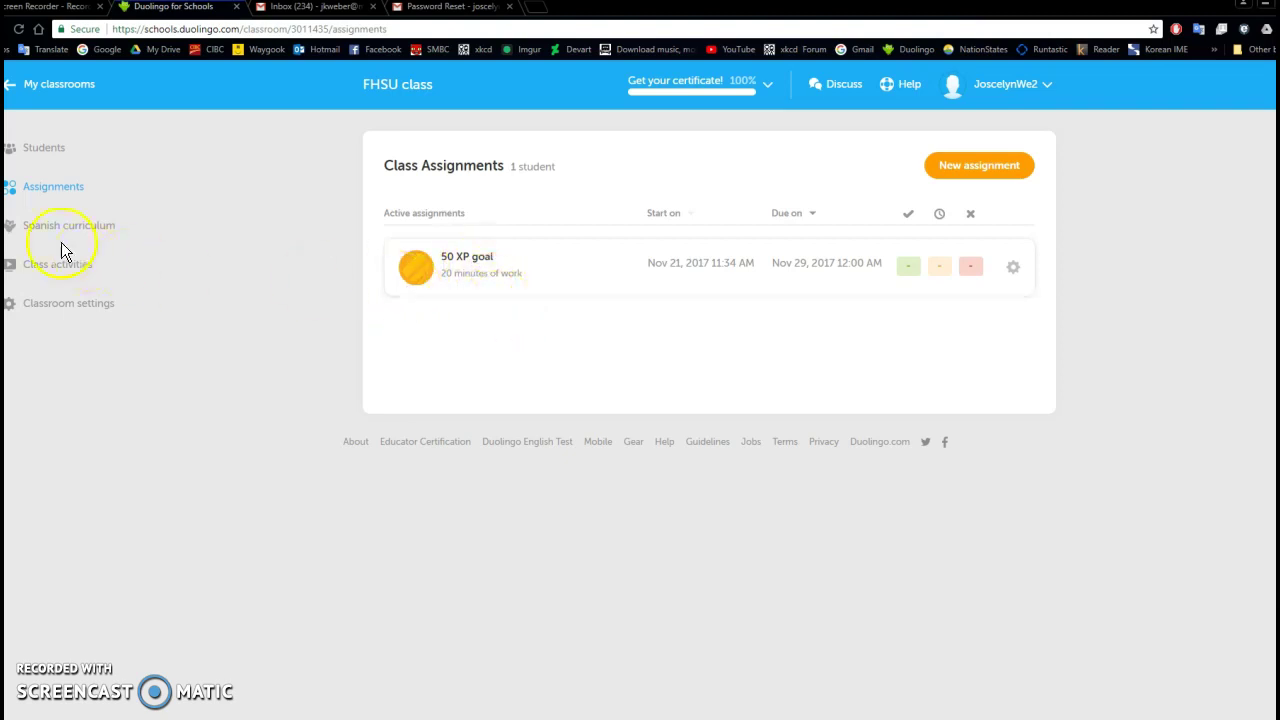
# Start a new Complete a skill assignment for the FHSU class with Animals as the goal skill.
pyautogui.click(62, 191)
pyautogui.click(995, 172)
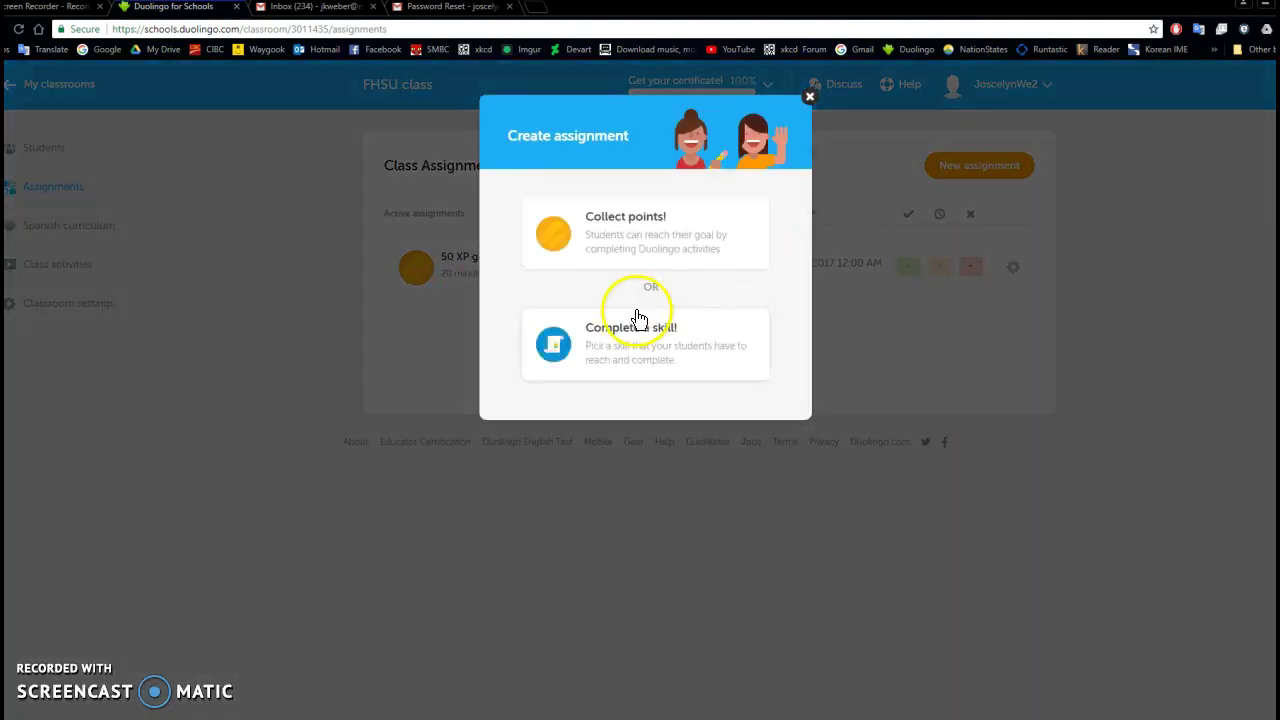
pyautogui.click(635, 357)
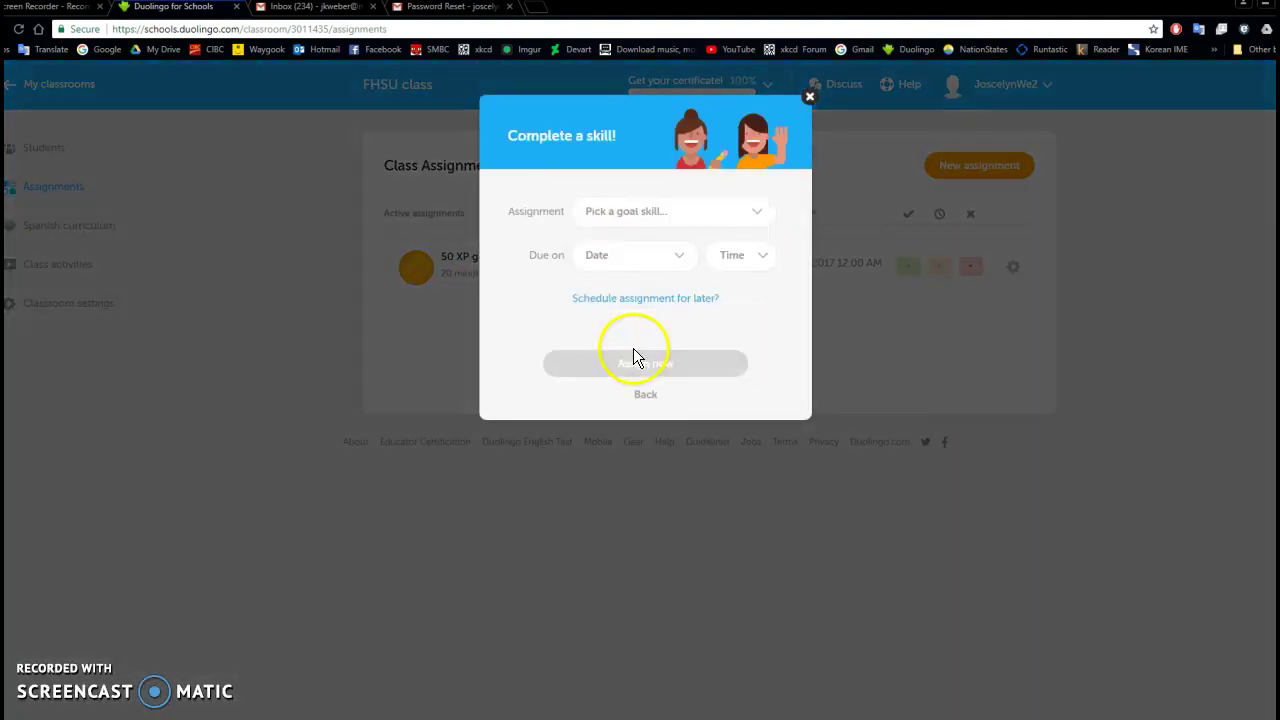
pyautogui.click(663, 215)
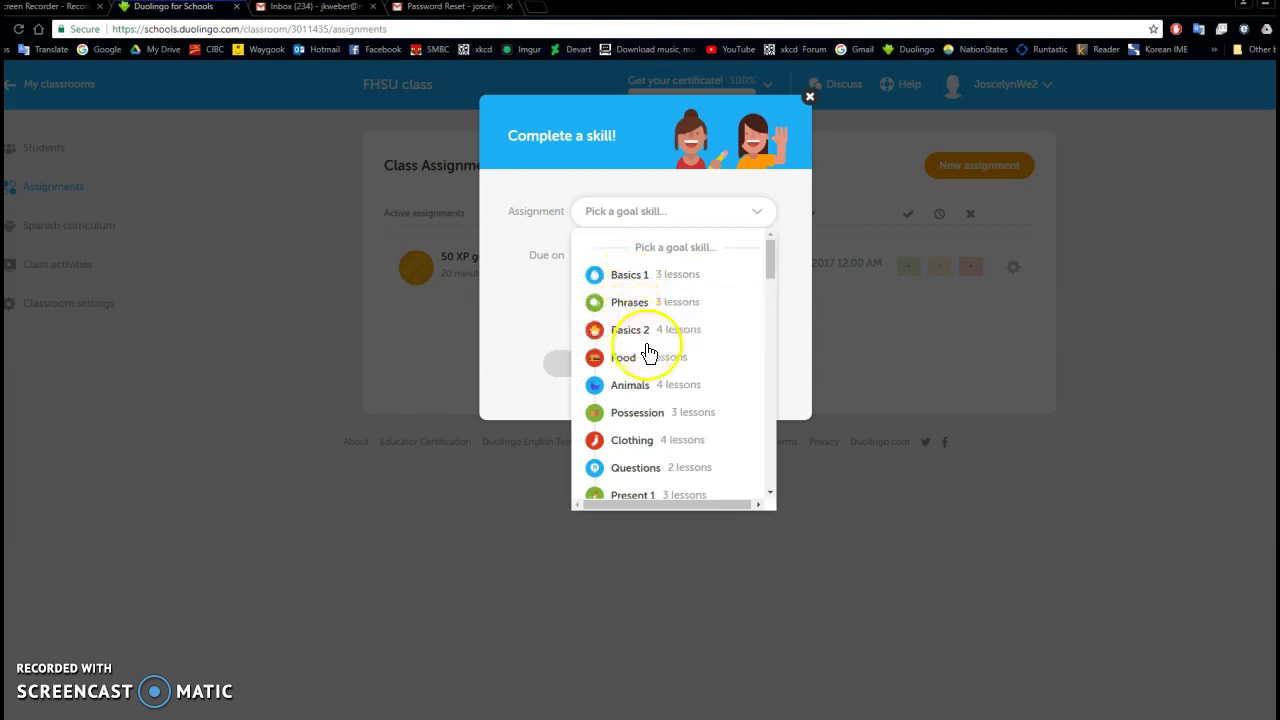
pyautogui.click(652, 398)
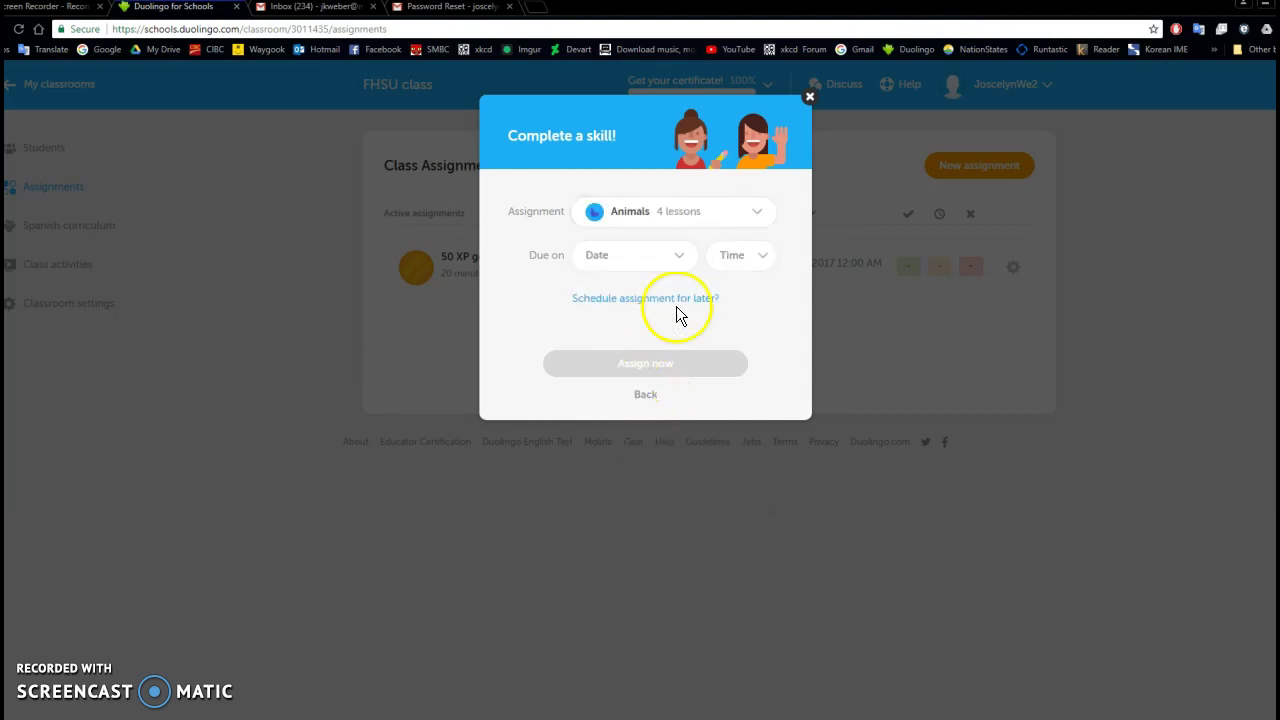
# Make the Animals assignment due on Dec 5, 2017 at 12am, assign it now and close the confirmation.
pyautogui.click(677, 264)
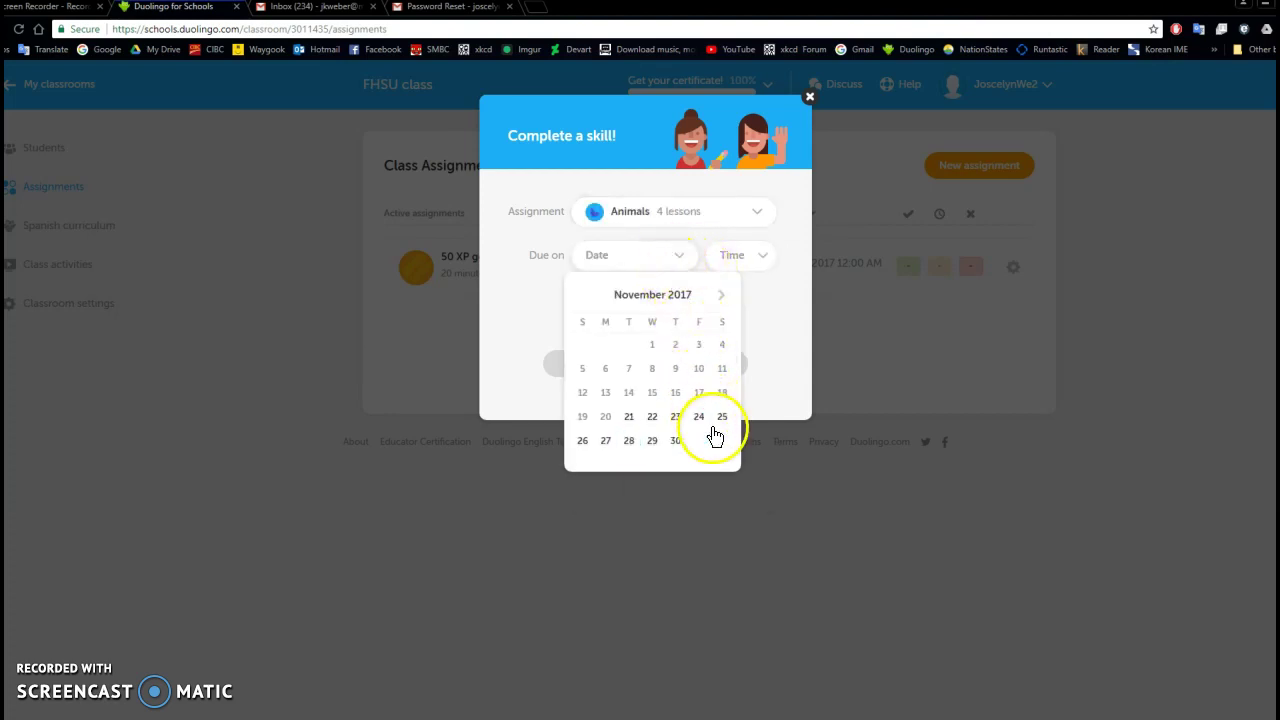
pyautogui.click(722, 298)
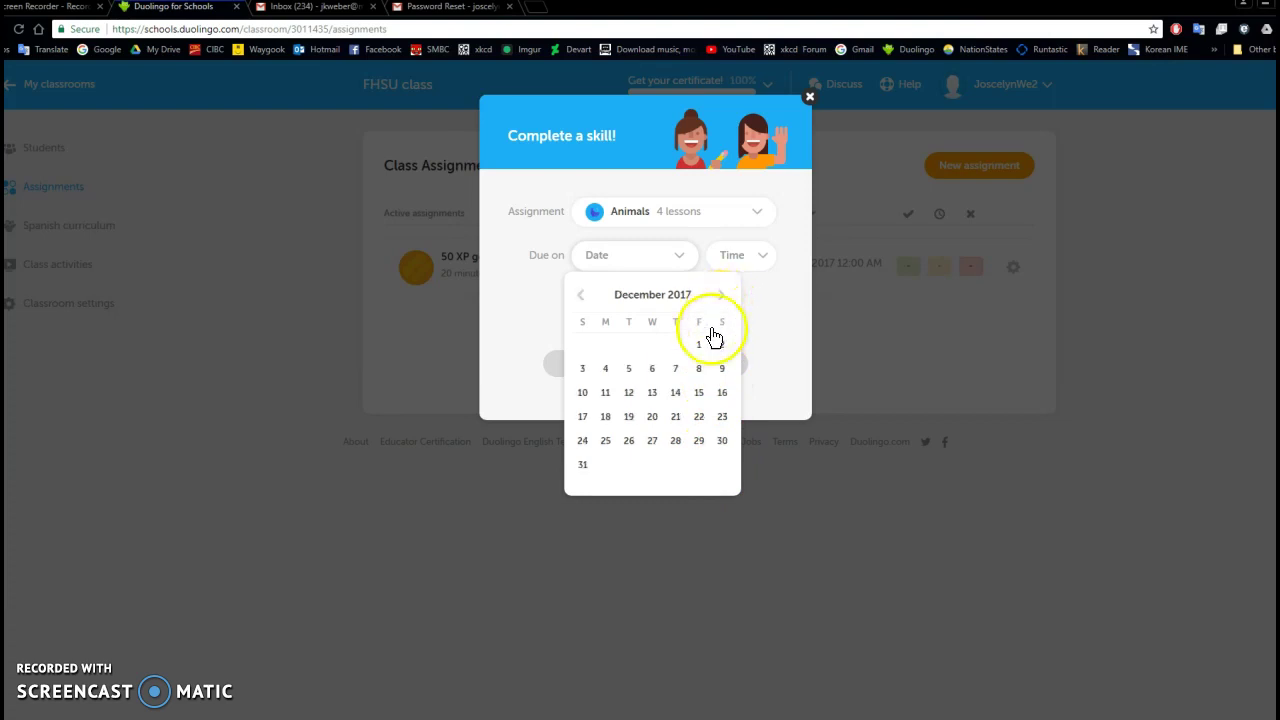
pyautogui.click(631, 369)
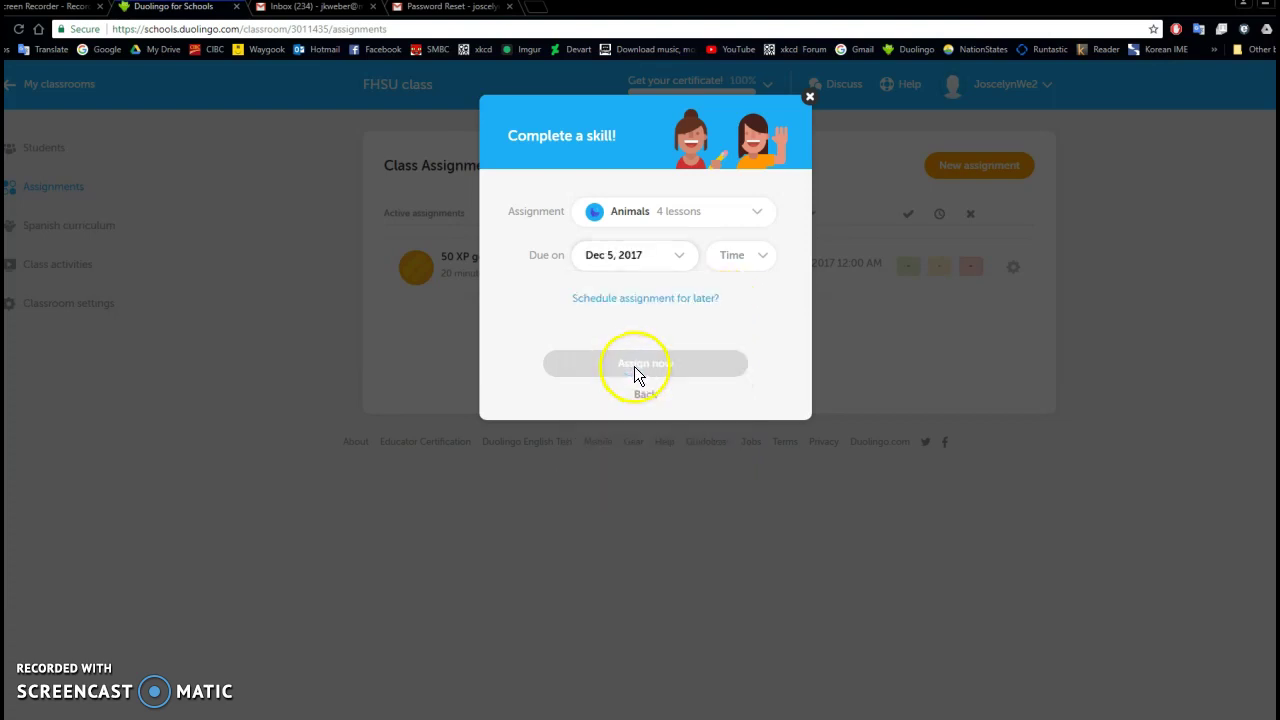
pyautogui.click(759, 258)
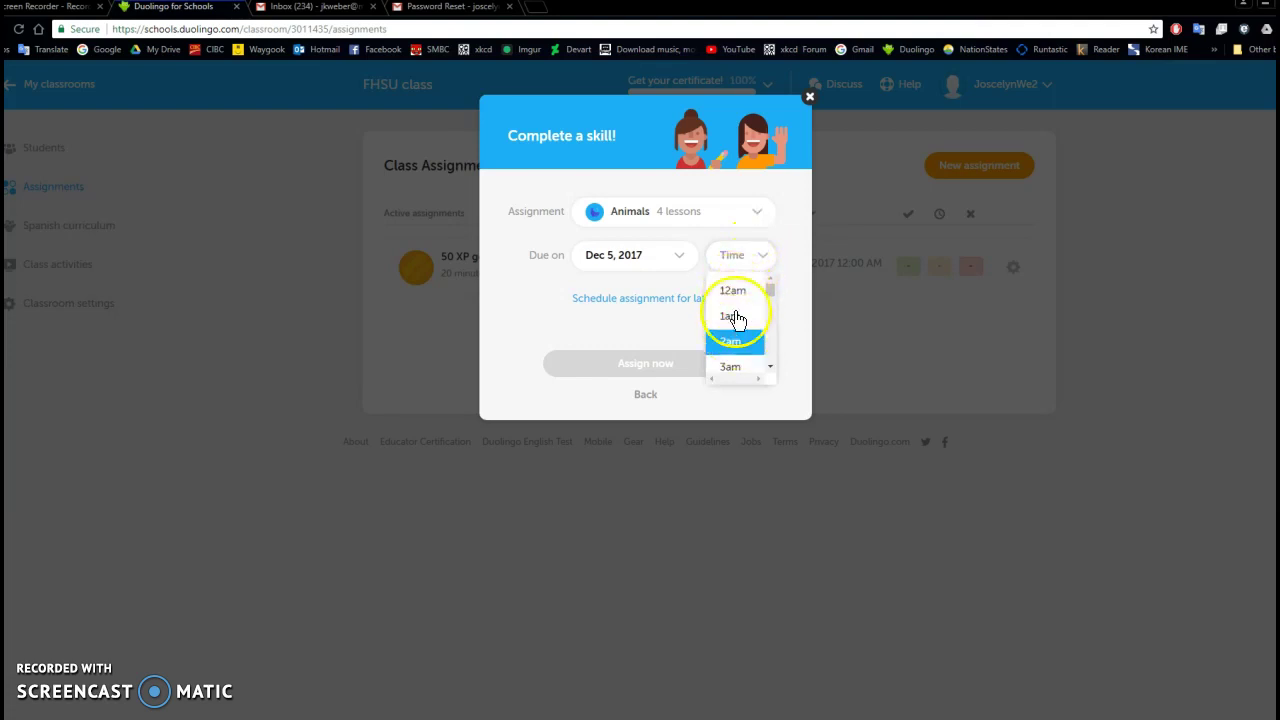
pyautogui.click(735, 292)
pyautogui.click(651, 372)
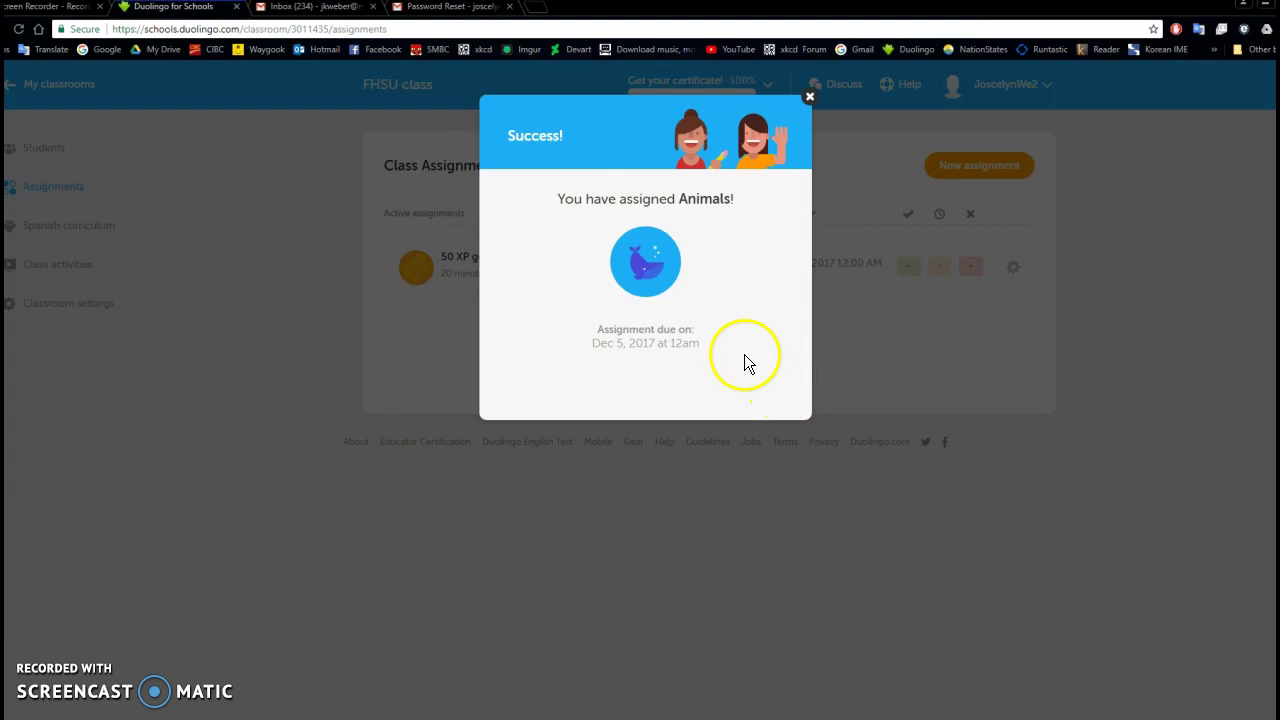
pyautogui.click(811, 99)
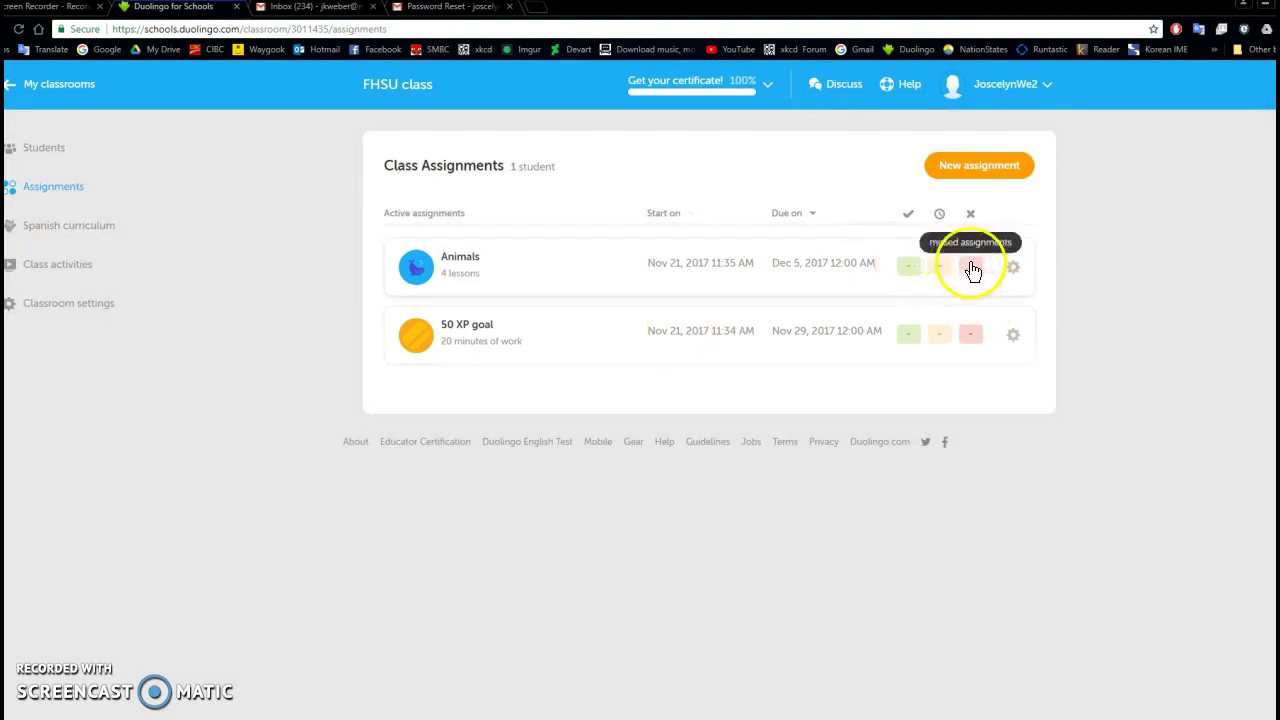
# Open the class's student list to check the student's completed, late and missed assignments.
pyautogui.click(48, 149)
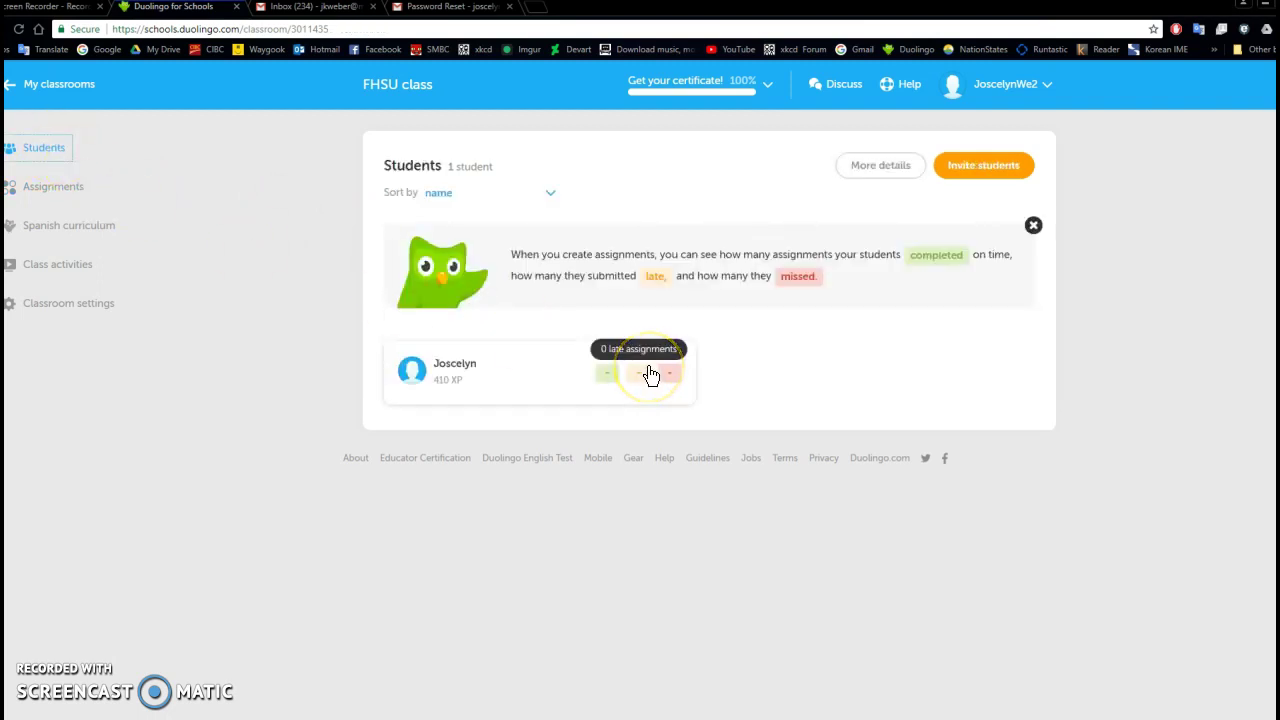